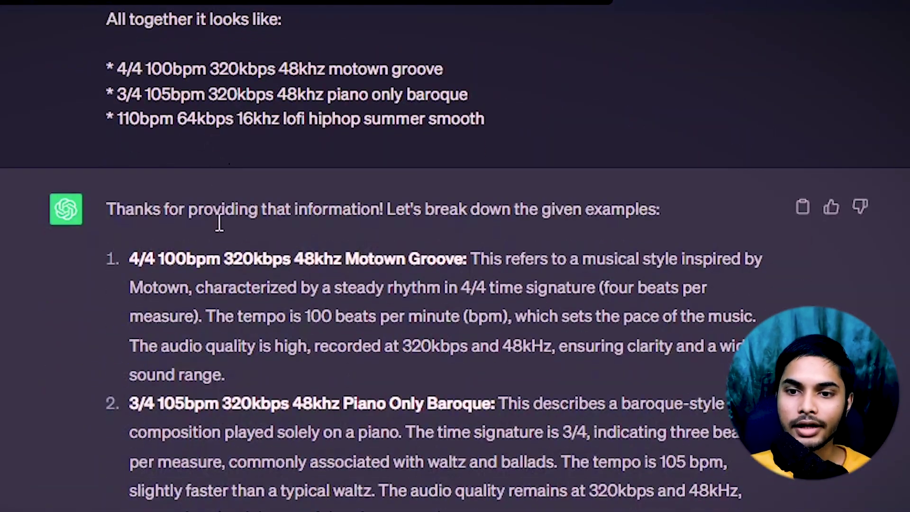
- Review the breakdown of the 4/4 100bpm Motown Groove example in the ChatGPT reply
left_click_drag(160, 258, 251, 264)
left_click(256, 260)
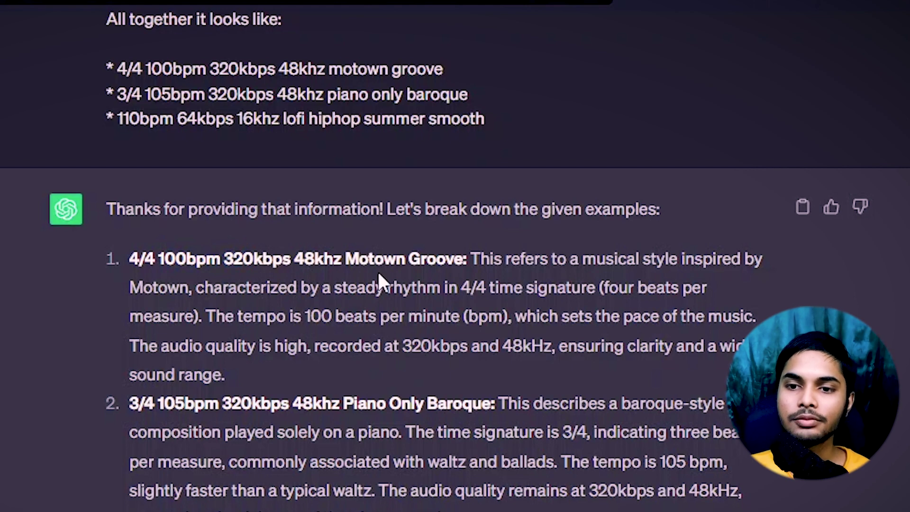
scroll(477, 263, "up", 5)
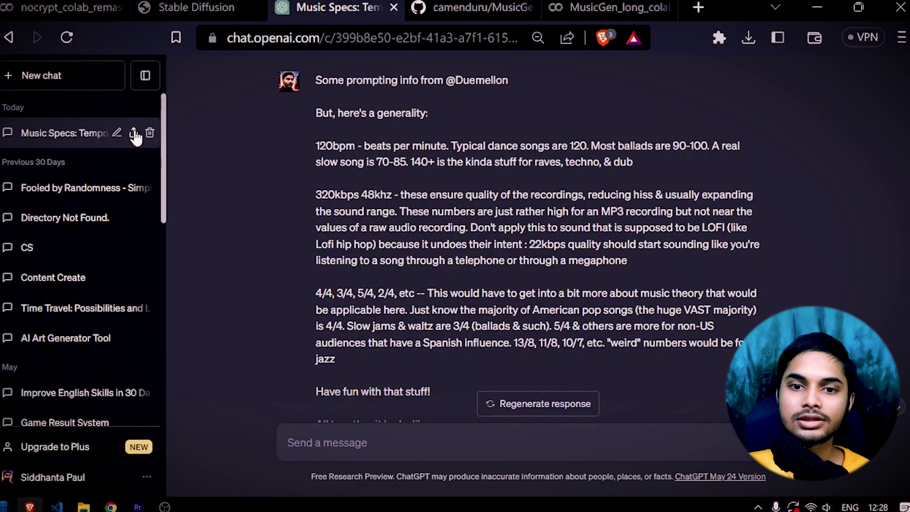
- Copy a share link for the "Music Specs: Tempo, Quality, Styles." chat and close the sharing dialog
left_click(133, 134)
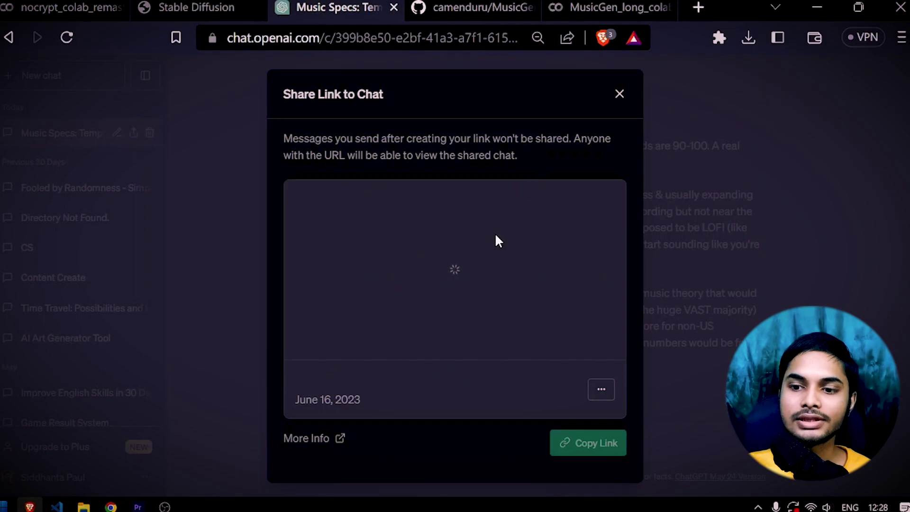
scroll(474, 284, "down", 5)
left_click(590, 443)
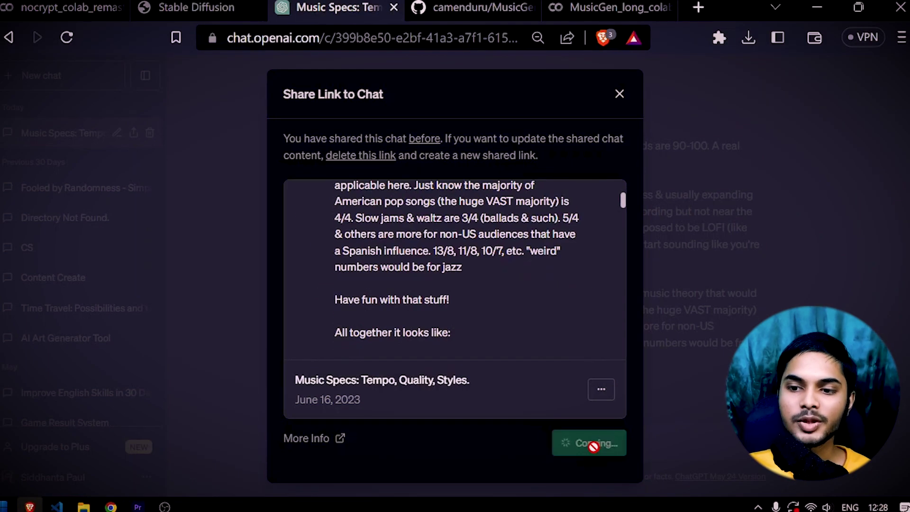
left_click(620, 94)
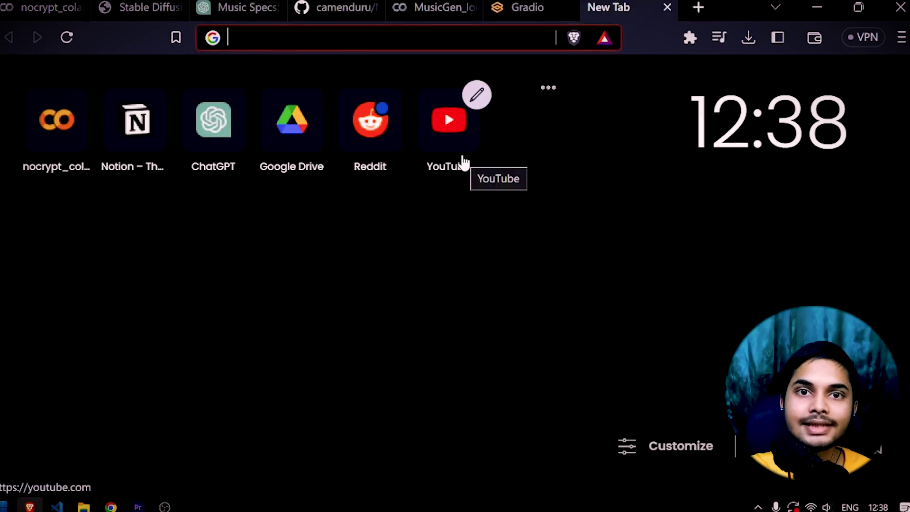
- Open the copied share link in the new browser tab and look through the shared conversation
key("ctrl+v")
key("Return")
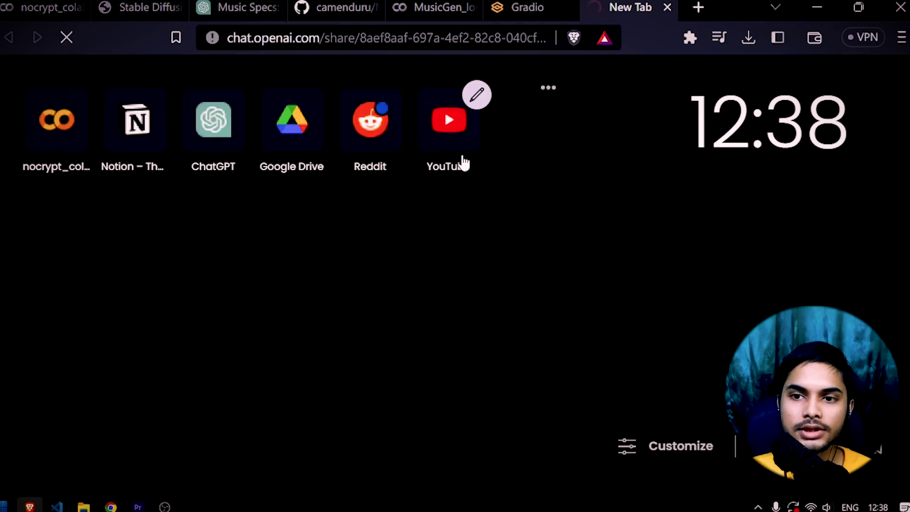
scroll(507, 285, "down", 6)
scroll(474, 332, "up", 6)
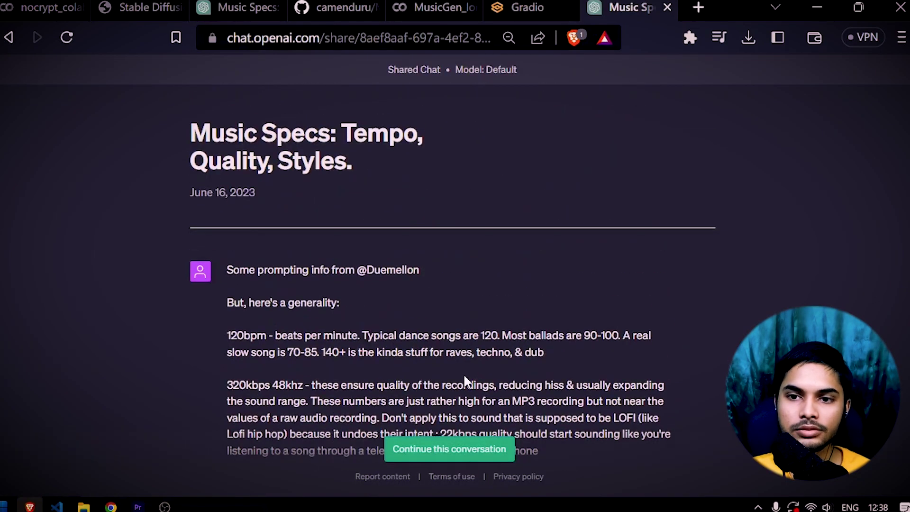
scroll(454, 457, "down", 15)
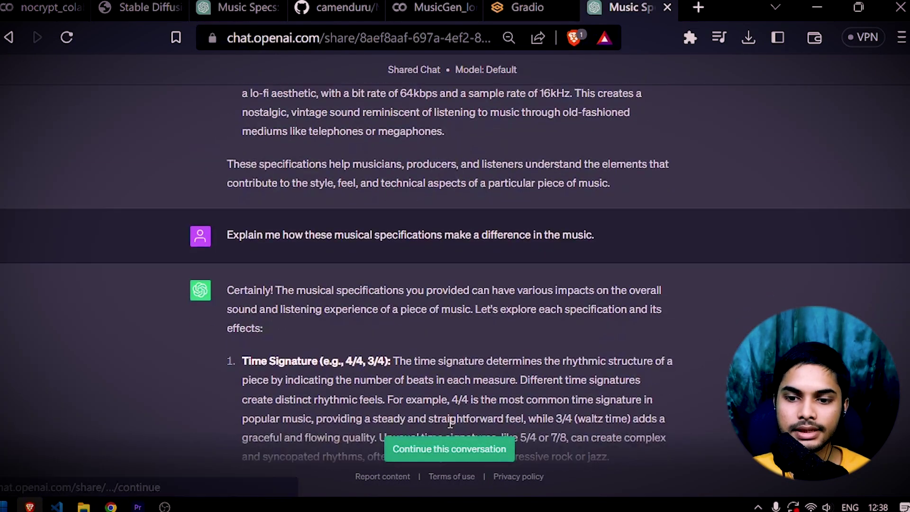
scroll(445, 445, "down", 5)
scroll(280, 232, "up", 20)
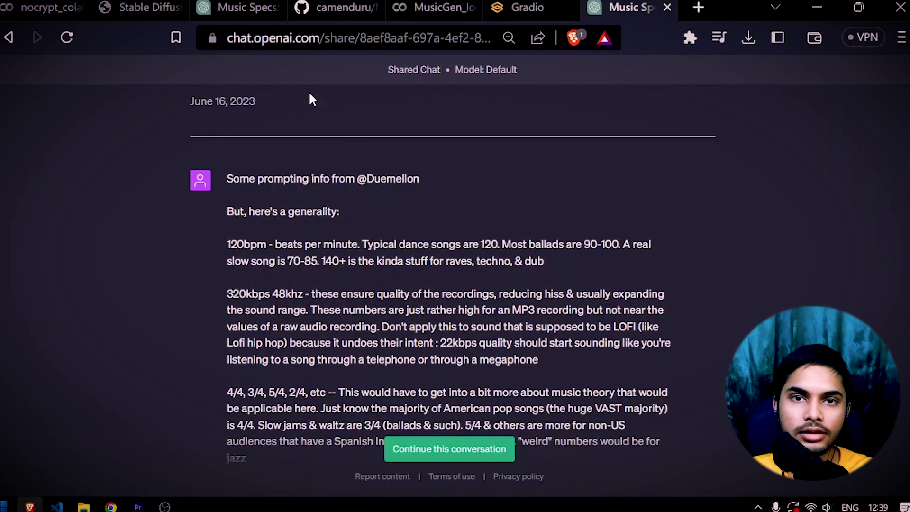
scroll(277, 140, "down", 4)
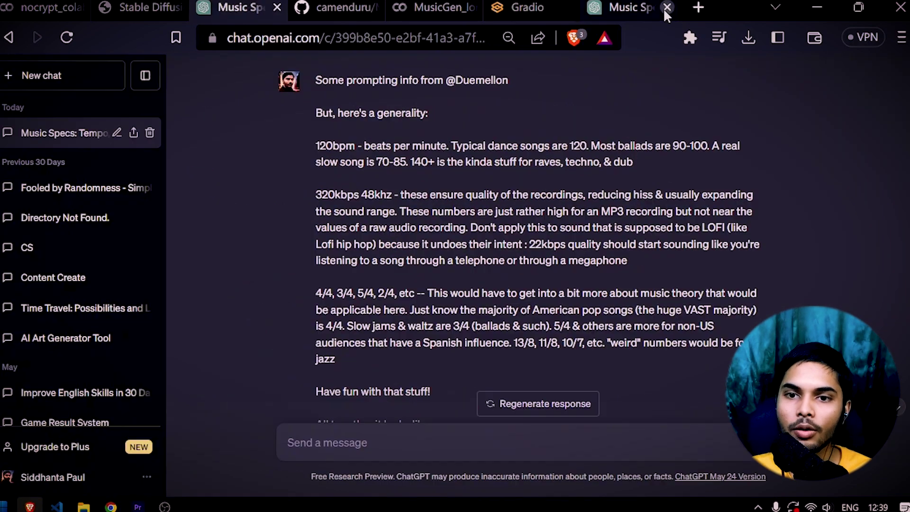
- Examine the time signature, tempo, bit rate and sample rate in the motown groove example prompt of the original chat
scroll(334, 129, "down", 9)
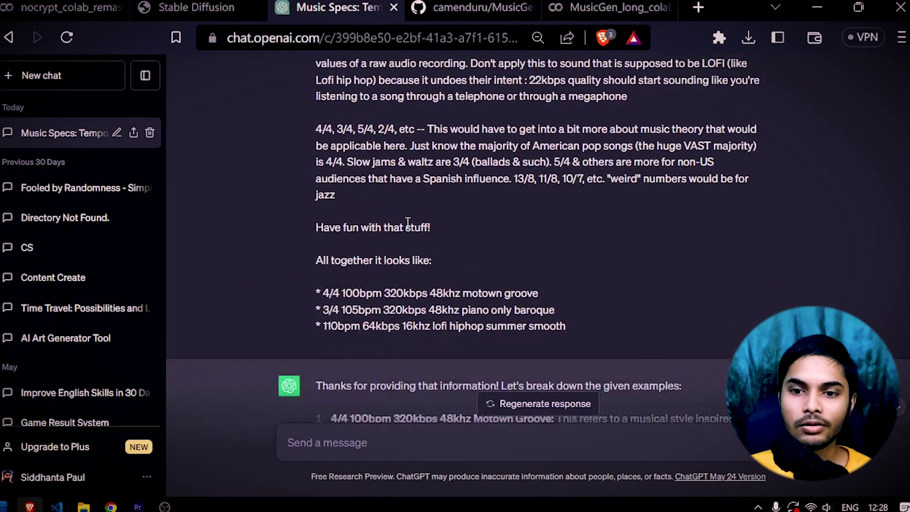
left_click_drag(332, 127, 437, 127)
scroll(384, 201, "up", 2)
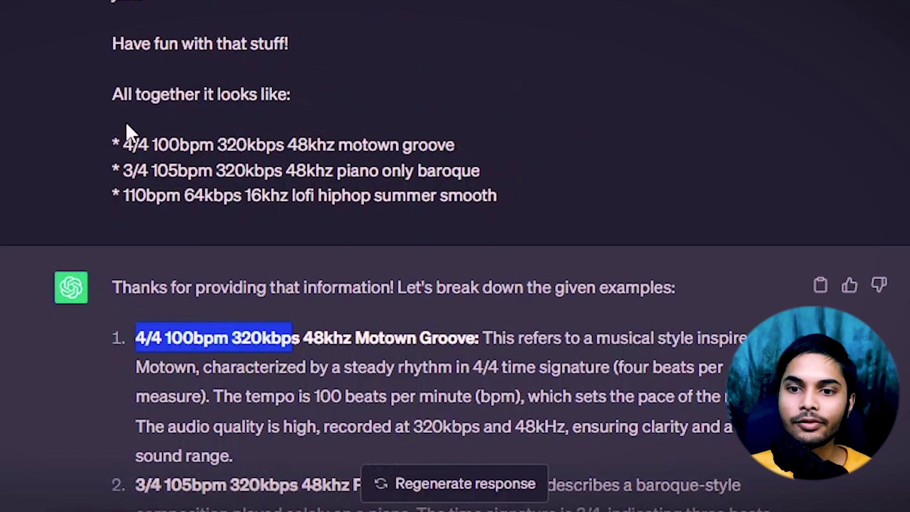
left_click_drag(324, 76, 339, 85)
left_click(175, 134)
left_click_drag(156, 139, 214, 139)
scroll(306, 265, "down", 4)
scroll(308, 262, "up", 4)
left_click(235, 148)
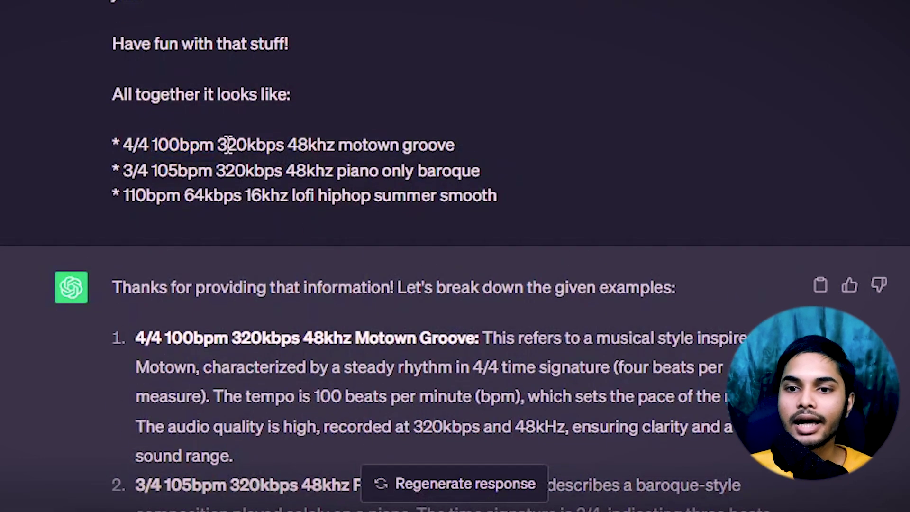
left_click_drag(221, 148, 338, 141)
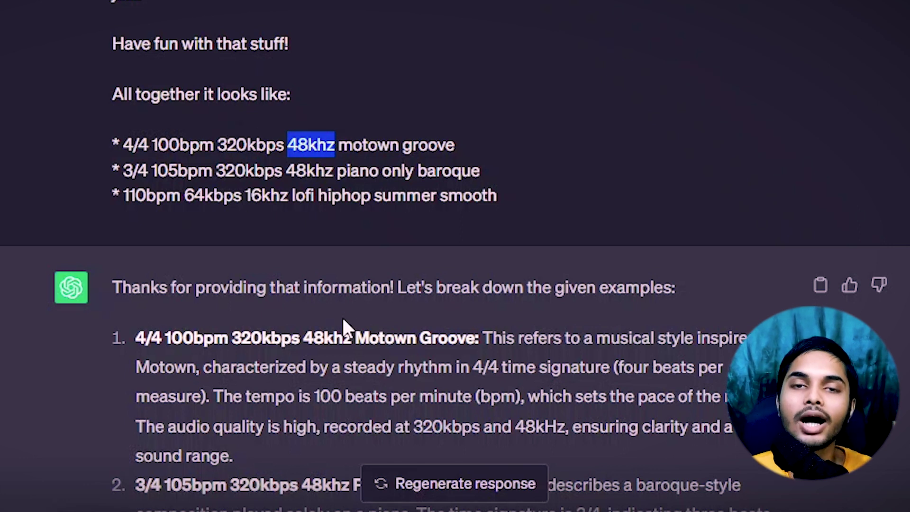
- Read the explanation of how time signature, tempo and audio quality make a difference in the music
scroll(178, 218, "down", 10)
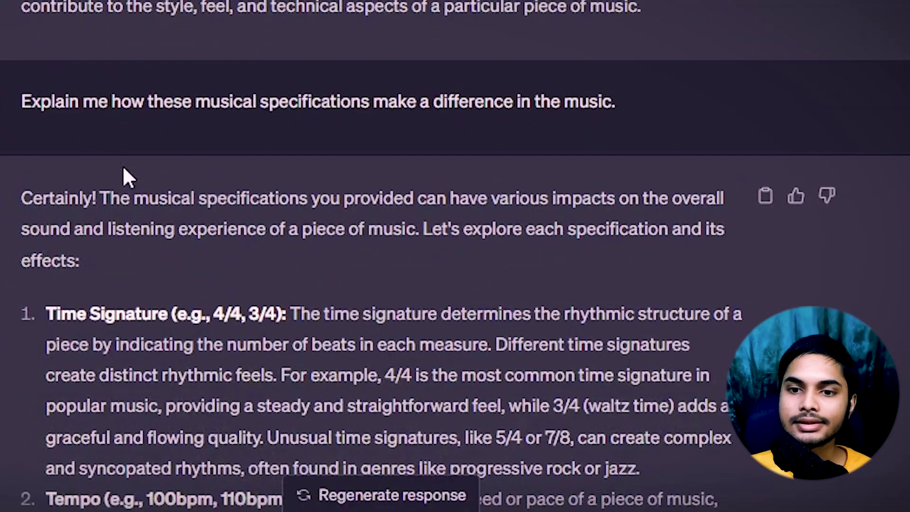
left_click_drag(45, 100, 253, 100)
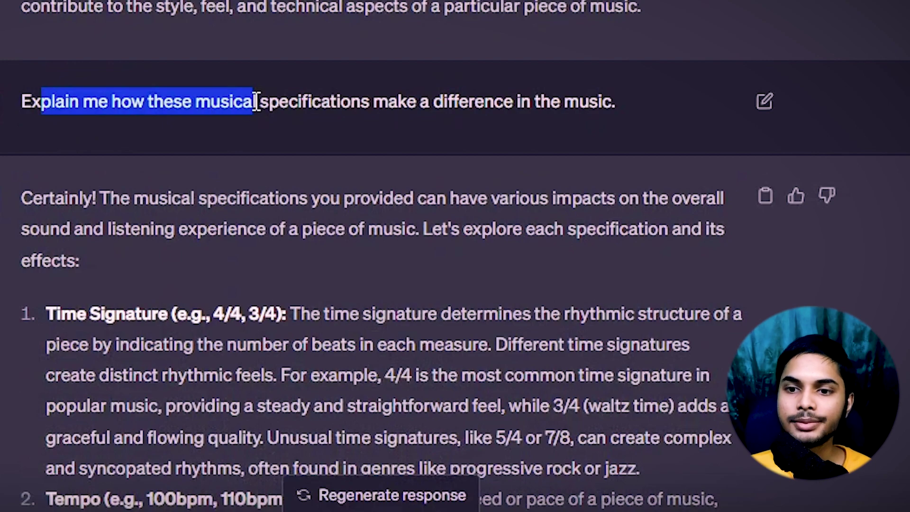
scroll(270, 198, "down", 3)
scroll(137, 95, "down", 6)
scroll(137, 173, "up", 3)
scroll(107, 138, "down", 3)
scroll(167, 216, "down", 3)
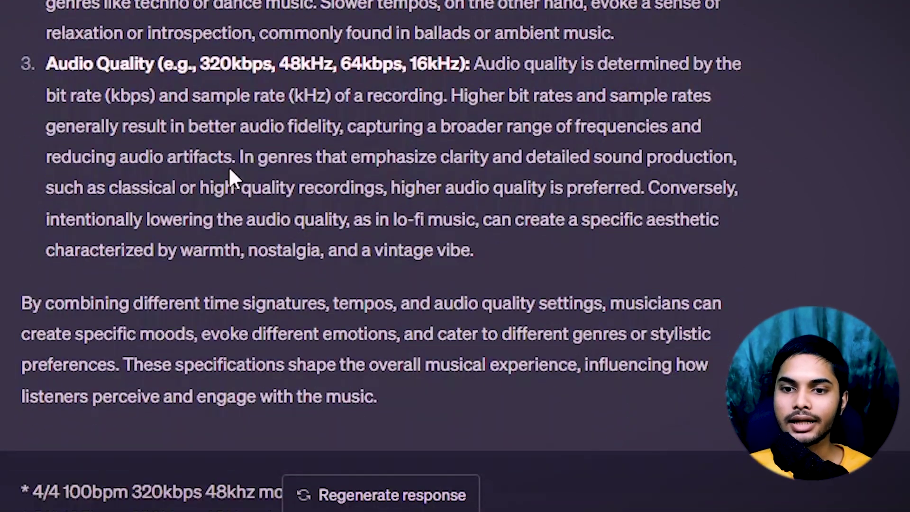
scroll(229, 170, "down", 3)
scroll(229, 166, "down", 2)
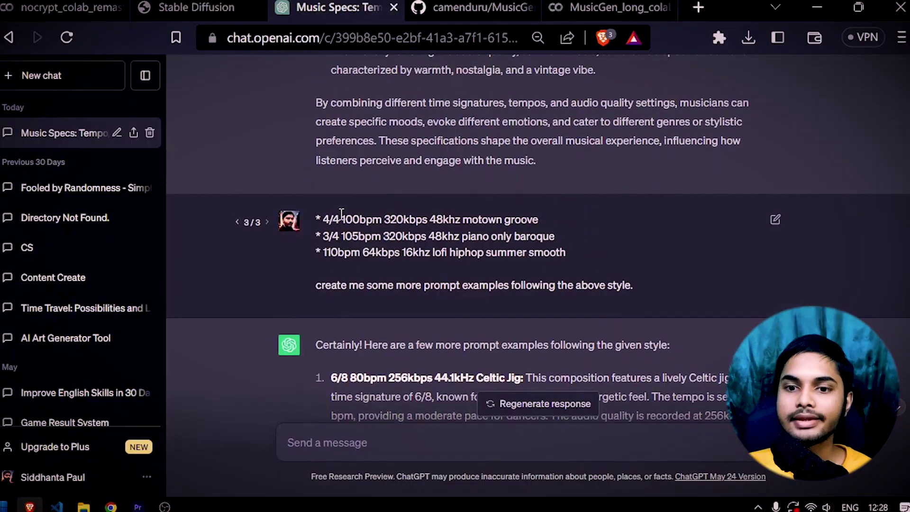
- Review the request for more prompt examples in the same style and the example prompts given in reply
left_click_drag(325, 219, 583, 249)
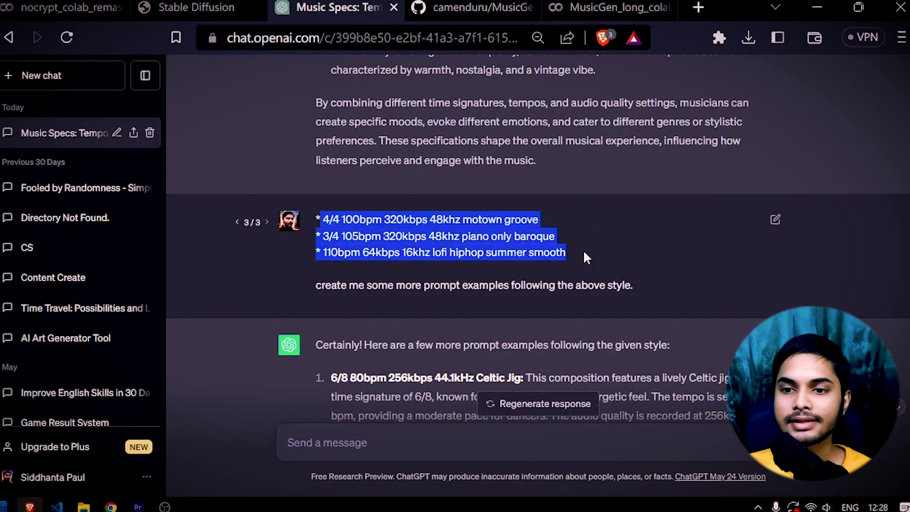
left_click(464, 237)
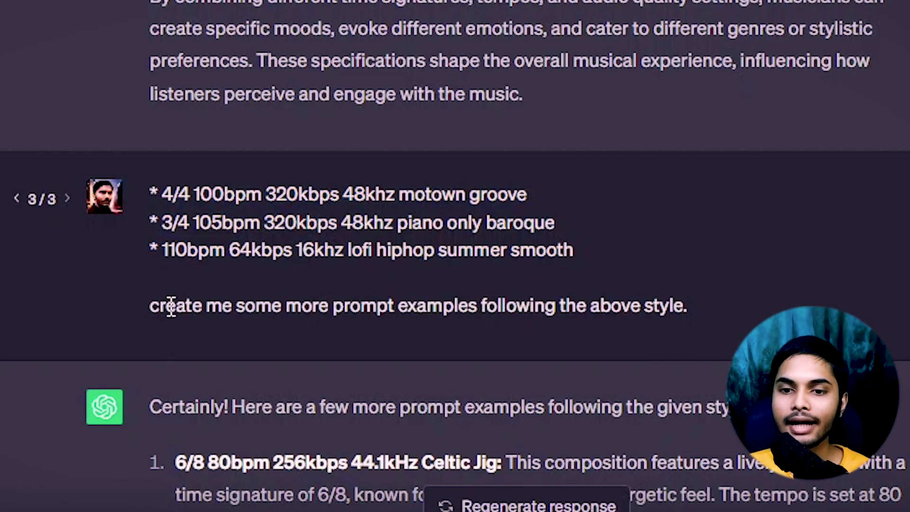
left_click_drag(151, 306, 642, 307)
left_click(583, 316)
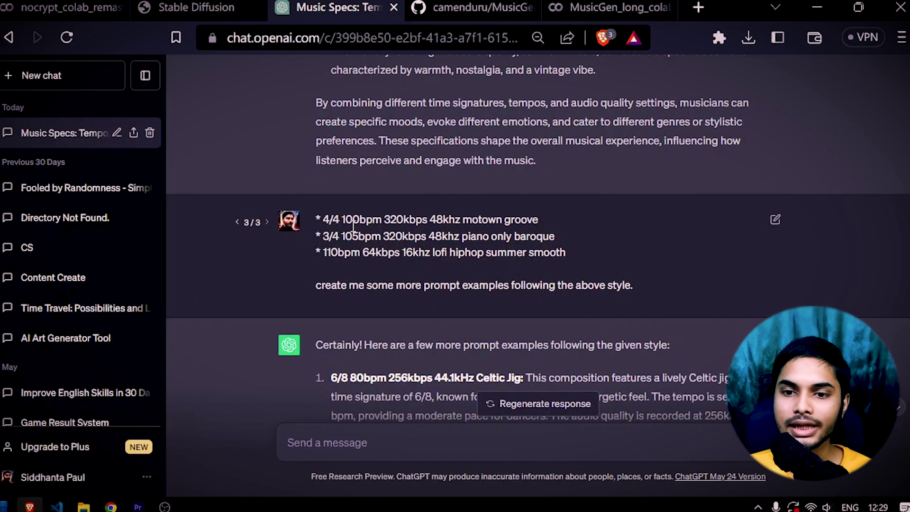
left_click_drag(194, 196, 410, 199)
left_click(411, 232)
scroll(469, 242, "down", 4)
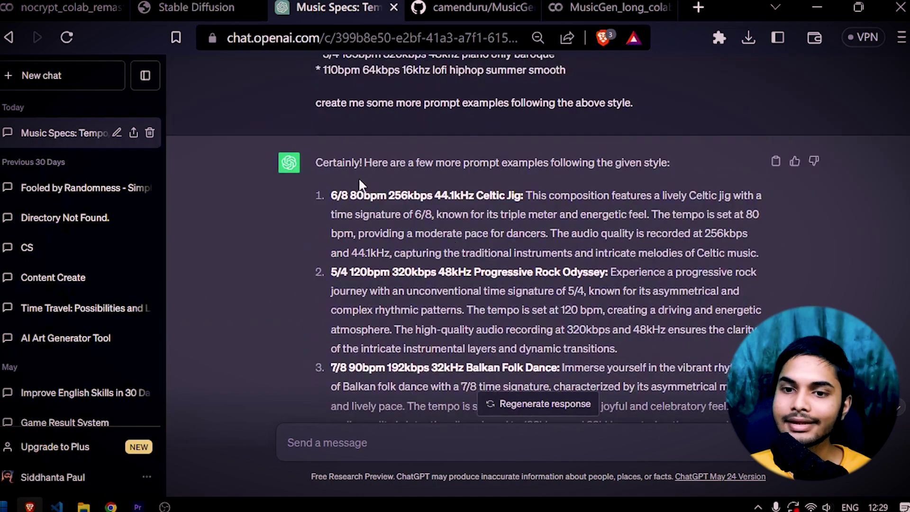
left_click_drag(334, 192, 523, 195)
scroll(479, 226, "down", 12)
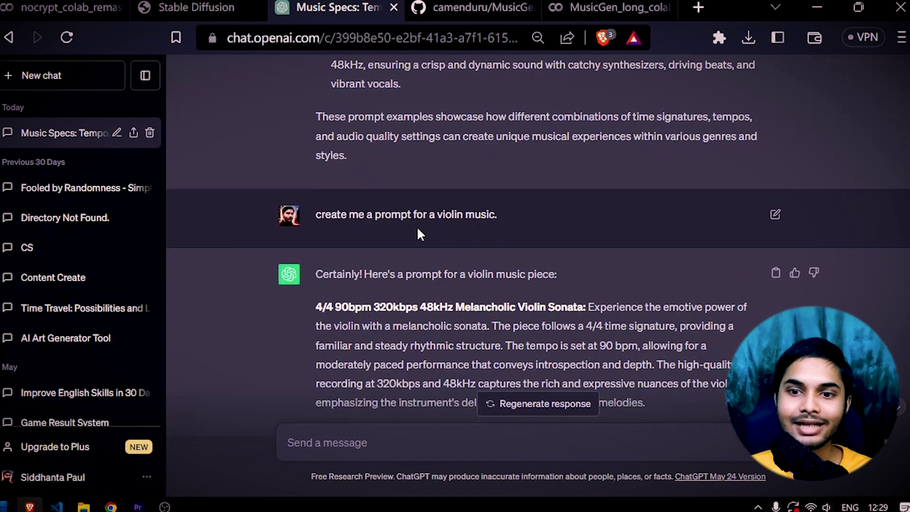
- Examine the violin music request and the Melancholic Violin Sonata prompt written for it
left_click_drag(319, 216, 488, 215)
left_click(509, 223)
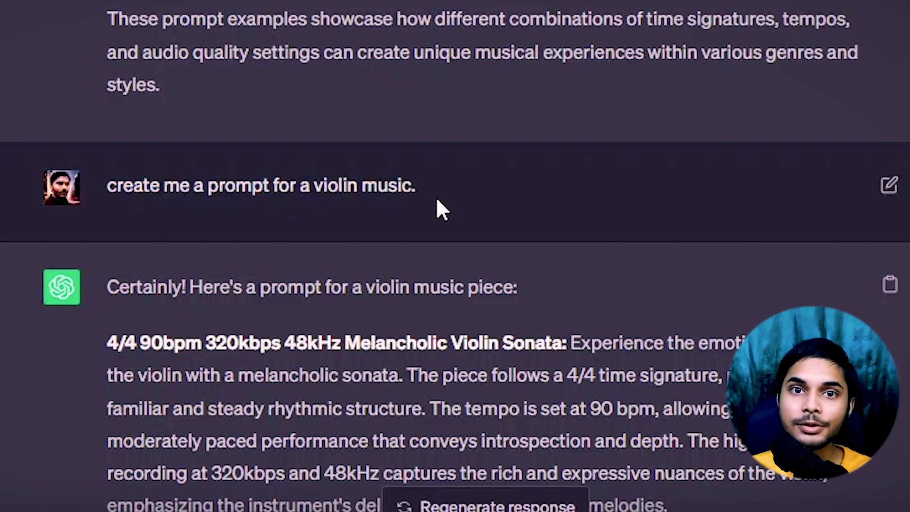
scroll(436, 209, "down", 6)
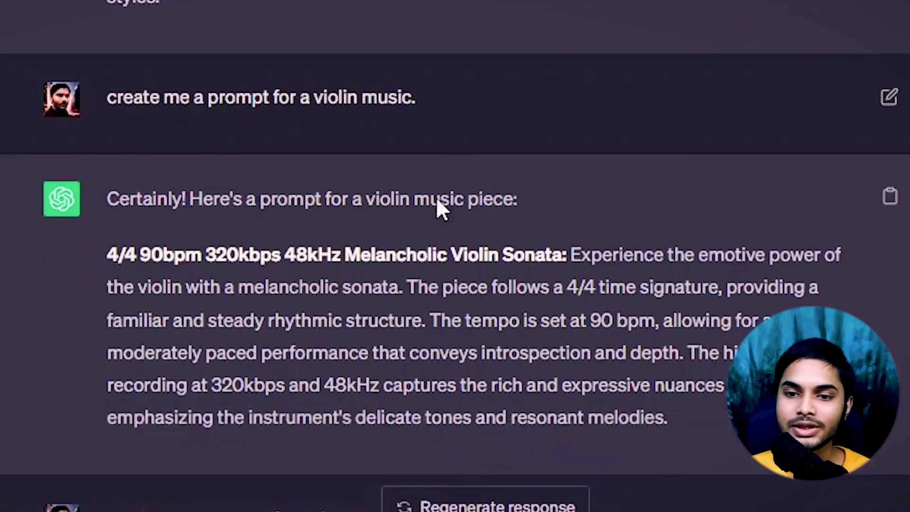
scroll(196, 101, "up", 3)
left_click_drag(140, 180, 175, 180)
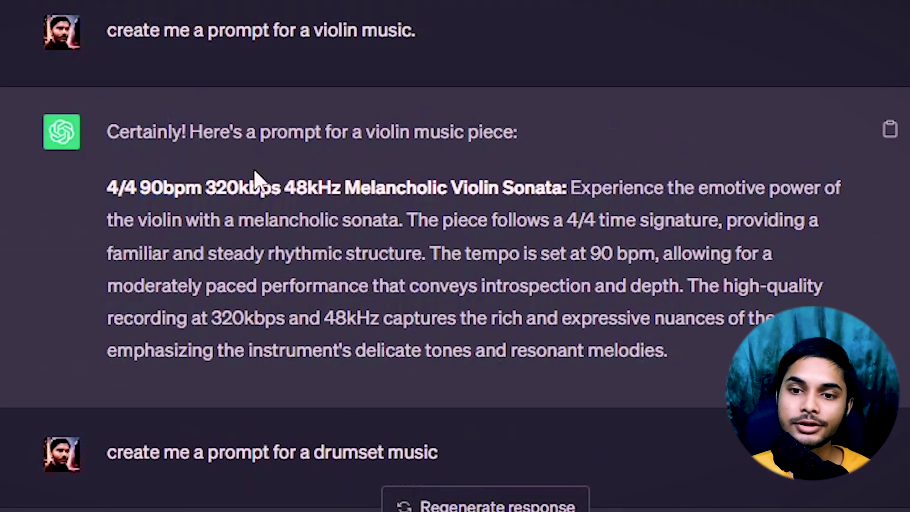
left_click(337, 234)
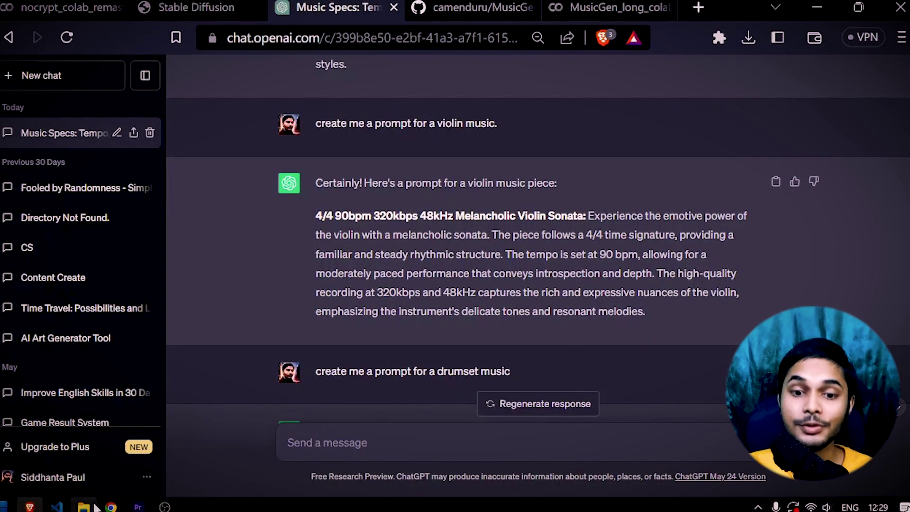
- Switch to the "re" folder in File Explorer and play the last "rock song with Drumsets Solo" MP4 file
mouse_move(90, 506)
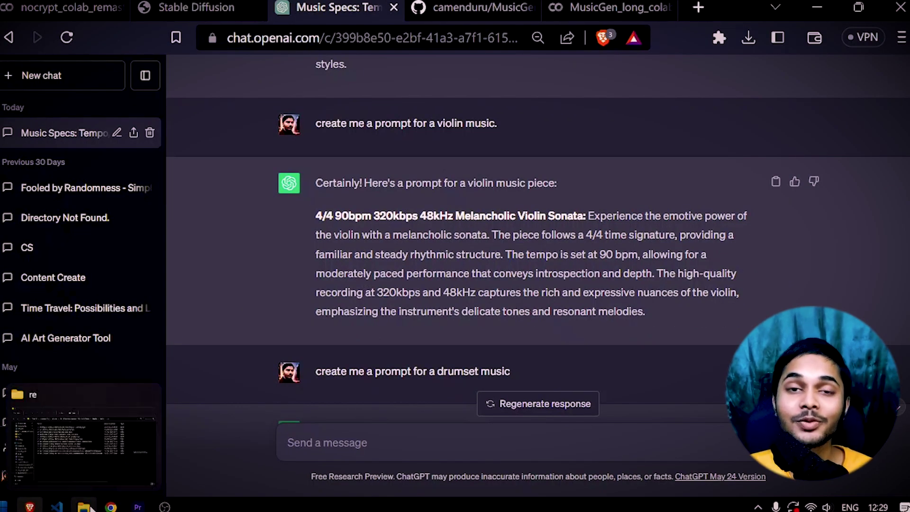
left_click(90, 506)
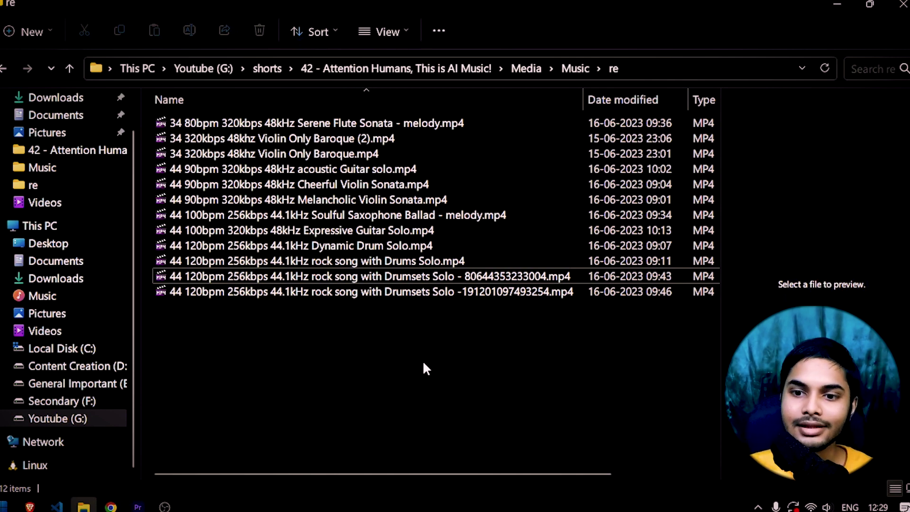
double_click(215, 297)
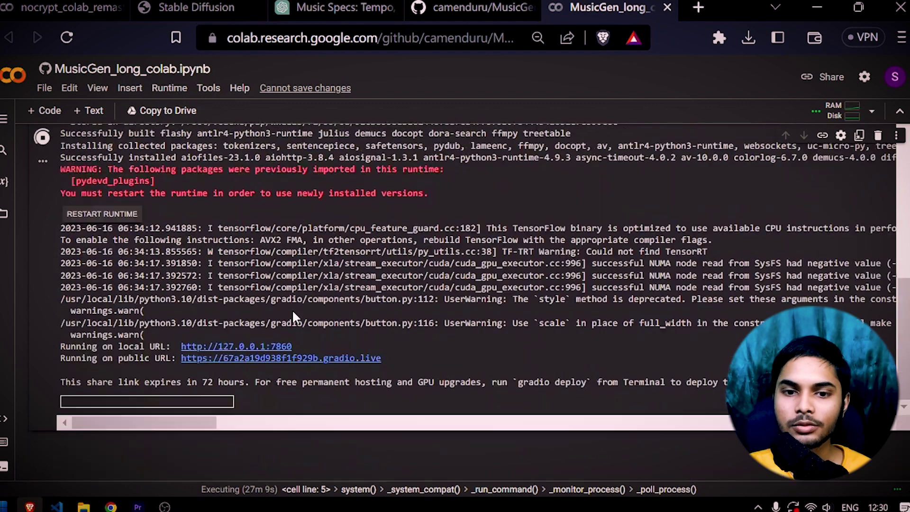
- Open the public gradio.live link from the MusicGen_long_colab notebook output
scroll(294, 316, "down", 2)
left_click(315, 286)
left_click(621, 6)
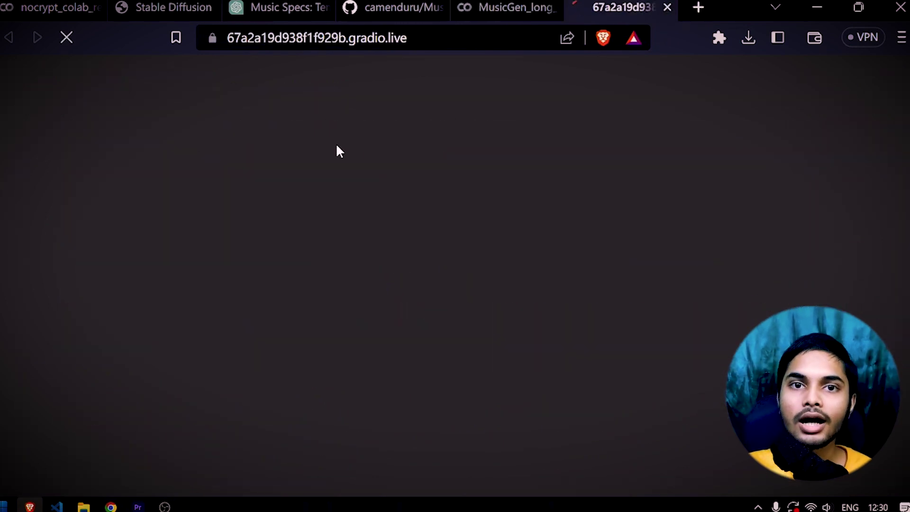
- Return to the Music Specs chat and send the request "create me a prompt for a cheerful hip hop music"
left_click(279, 7)
scroll(479, 302, "down", 5)
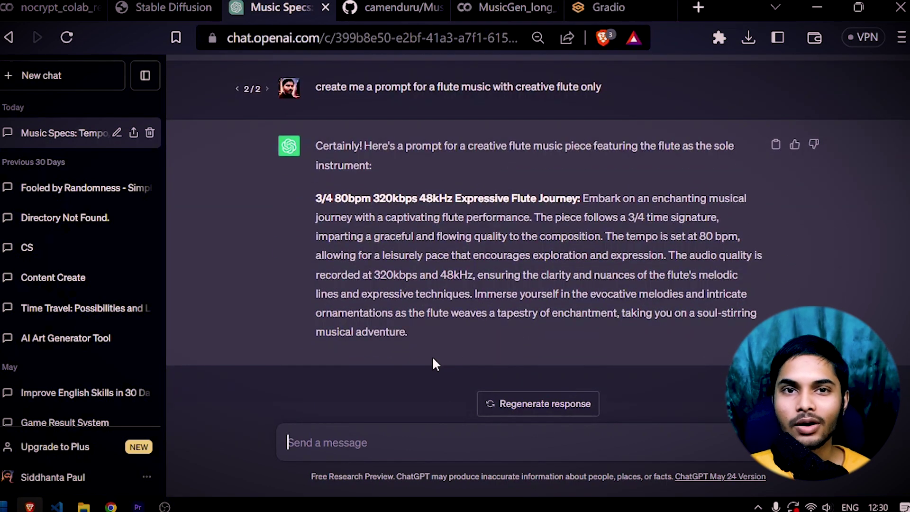
type("create")
type(" me a prompt")
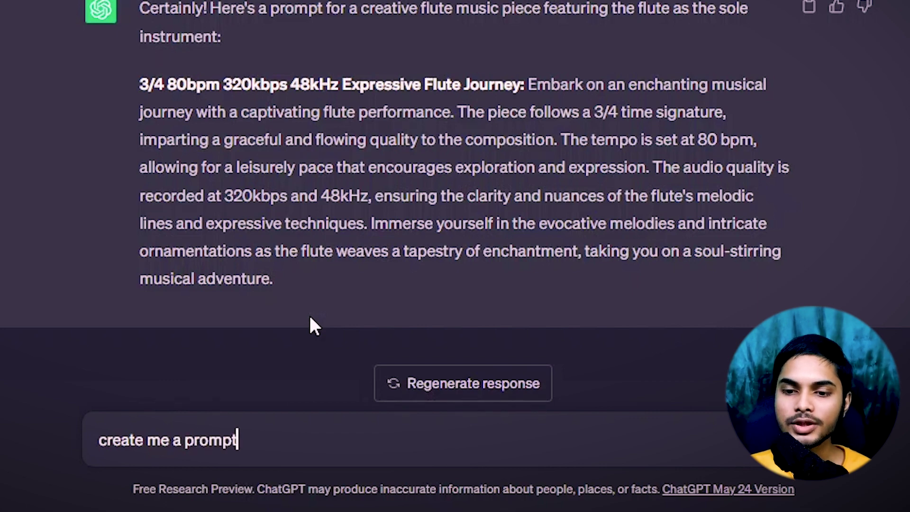
type(" for a cheerful hip hop")
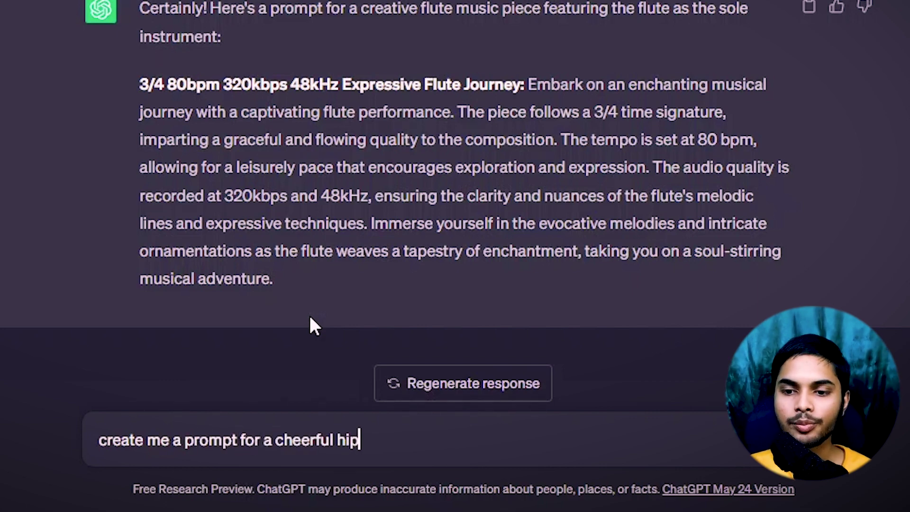
type("music")
key("Return")
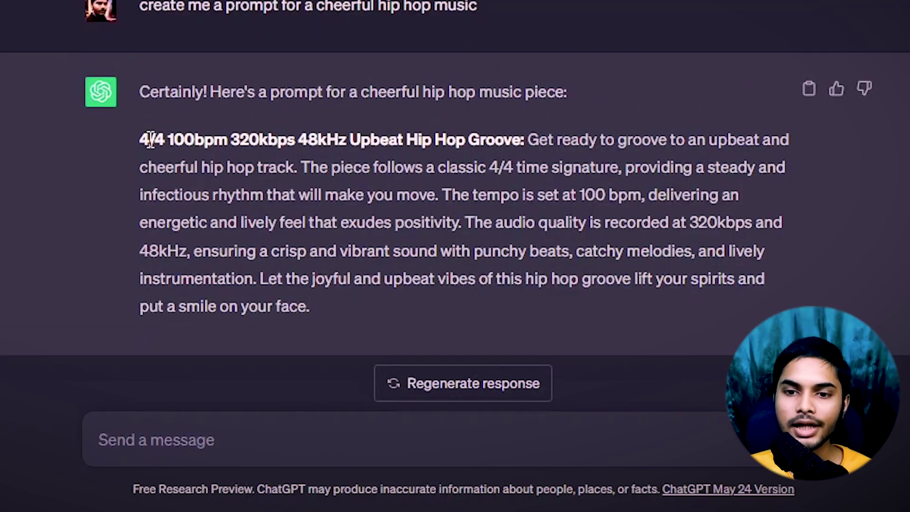
- Copy the title "4/4 100bpm 320kbps 48kHz Upbeat Hip Hop Groove" from the chat reply and paste it as MusicGen's input text
left_click_drag(139, 138, 529, 128)
key("ctrl+c")
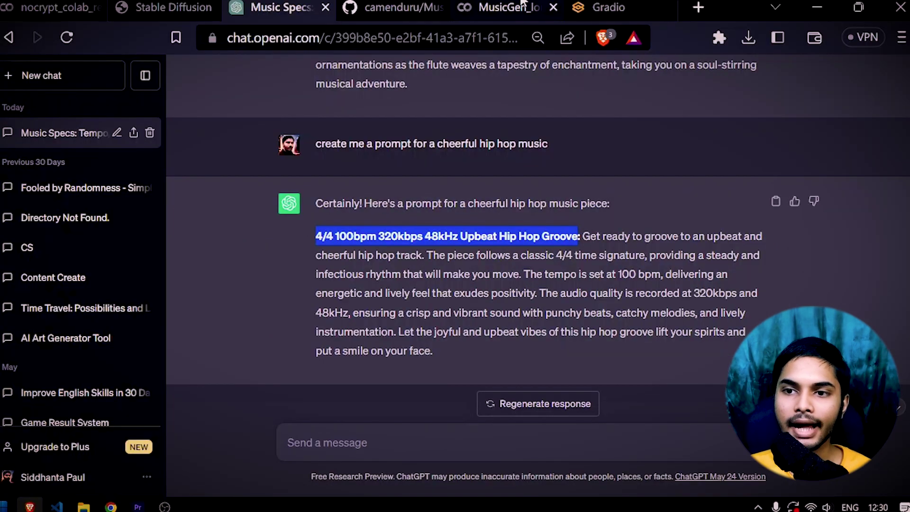
left_click(609, 7)
left_click(185, 210)
key("ctrl+v")
- Set the music duration to 30 seconds and look over the remaining generation settings
scroll(228, 282, "down", 10)
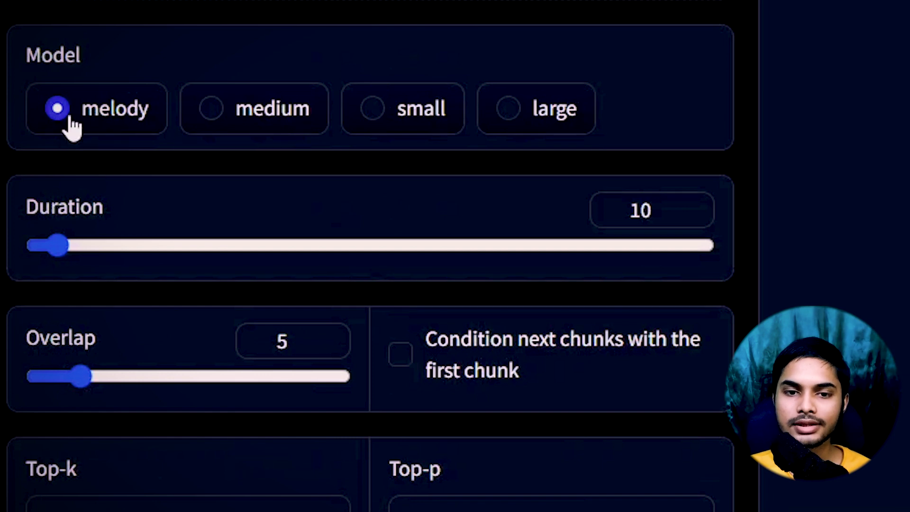
left_click_drag(69, 239, 109, 252)
scroll(523, 341, "down", 10)
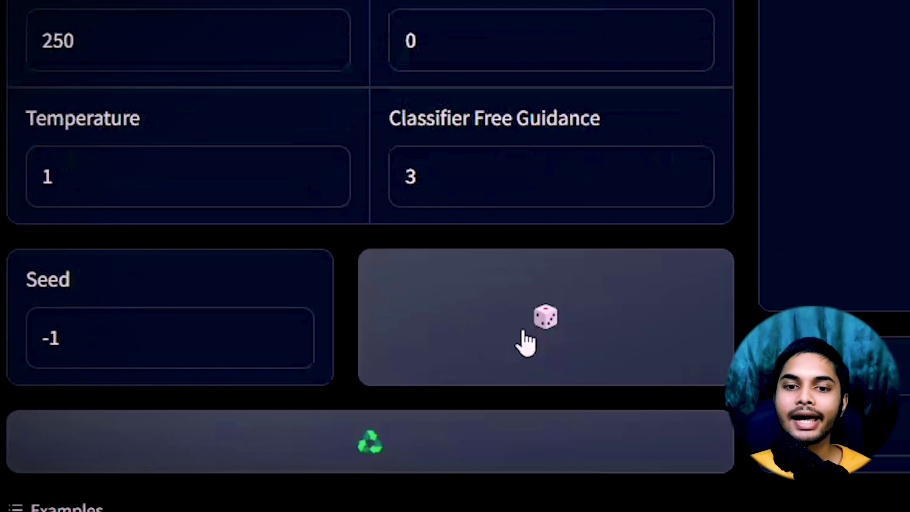
scroll(433, 329, "up", 4)
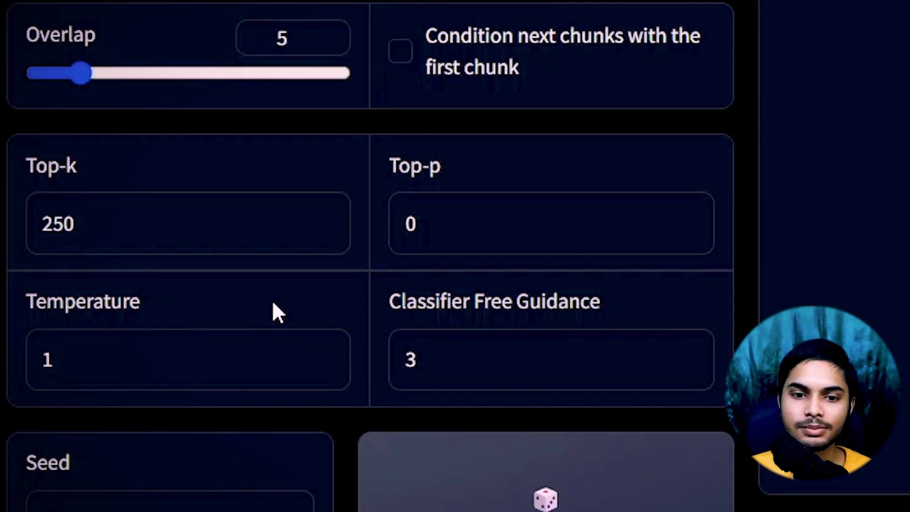
scroll(327, 462, "down", 3)
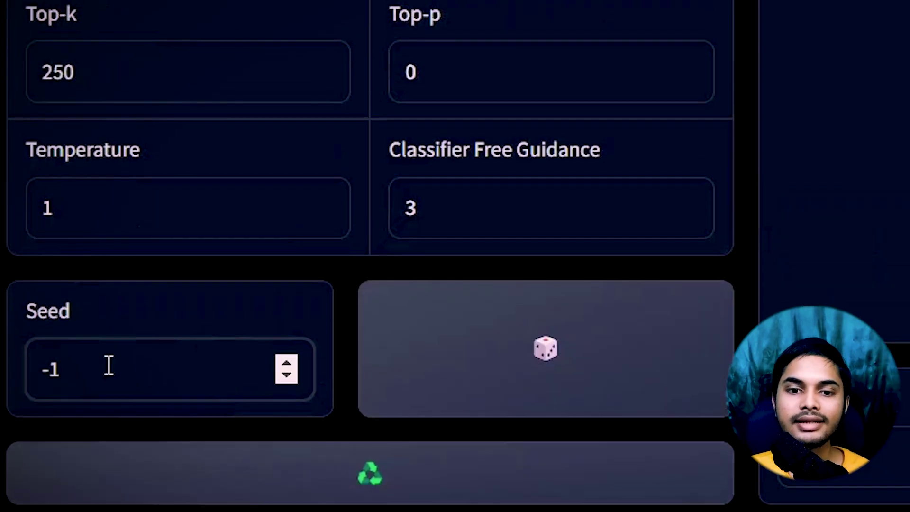
- Use the random seed setting of -1 and generate the hip hop music
left_click_drag(111, 363, 16, 363)
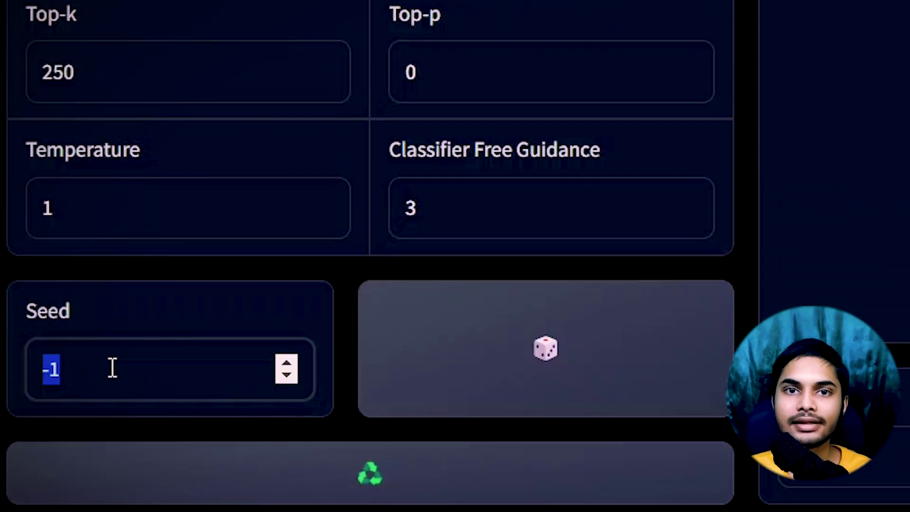
left_click(547, 351)
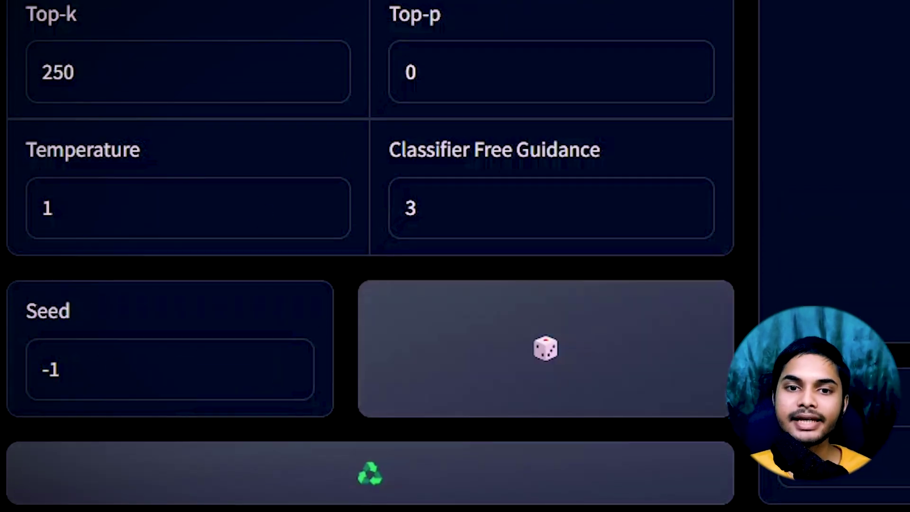
scroll(384, 379, "up", 15)
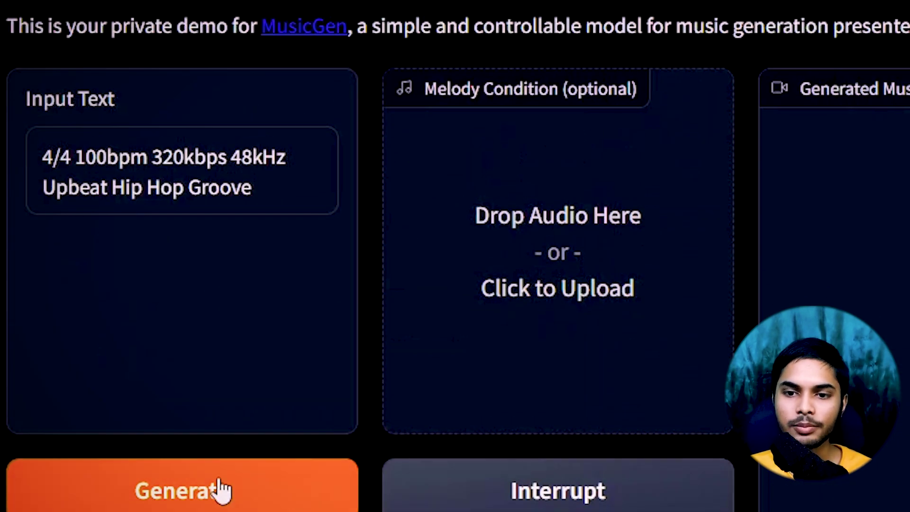
left_click(222, 490)
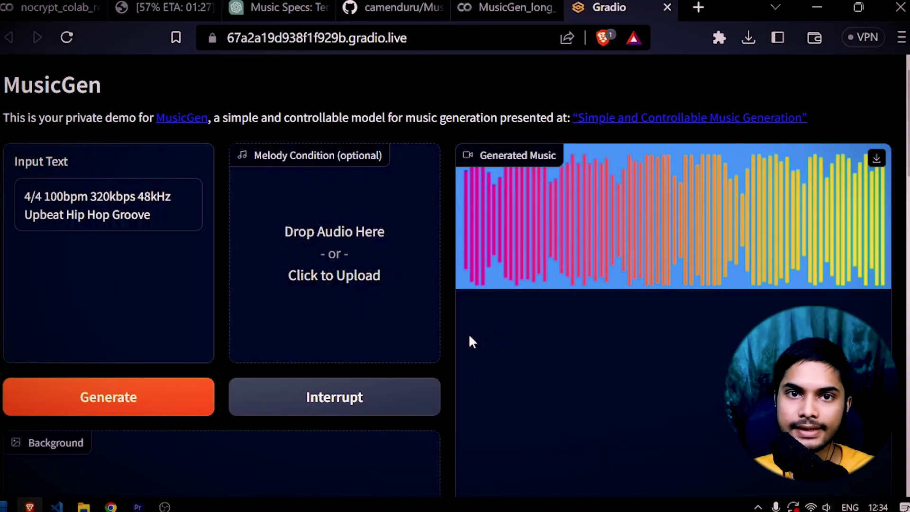
- Copy the seed used for the generated track
scroll(468, 341, "down", 15)
scroll(521, 310, "up", 4)
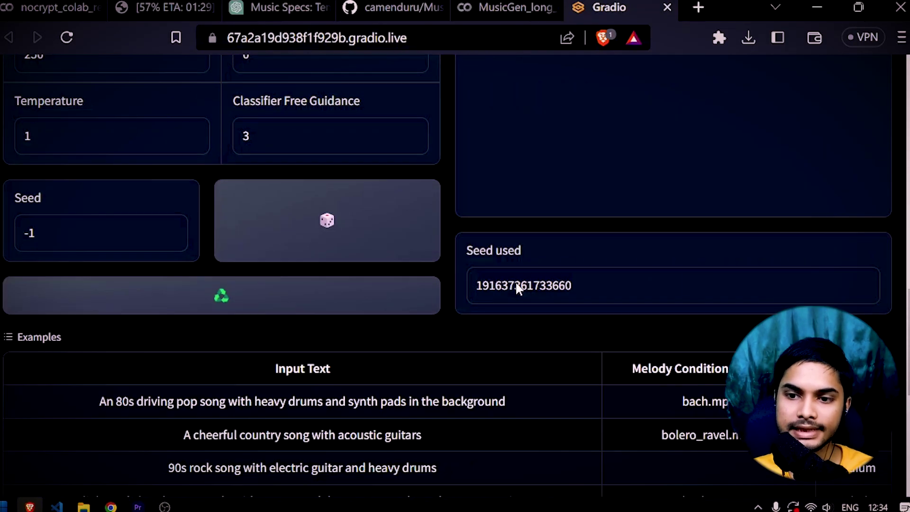
scroll(545, 294, "up", 10)
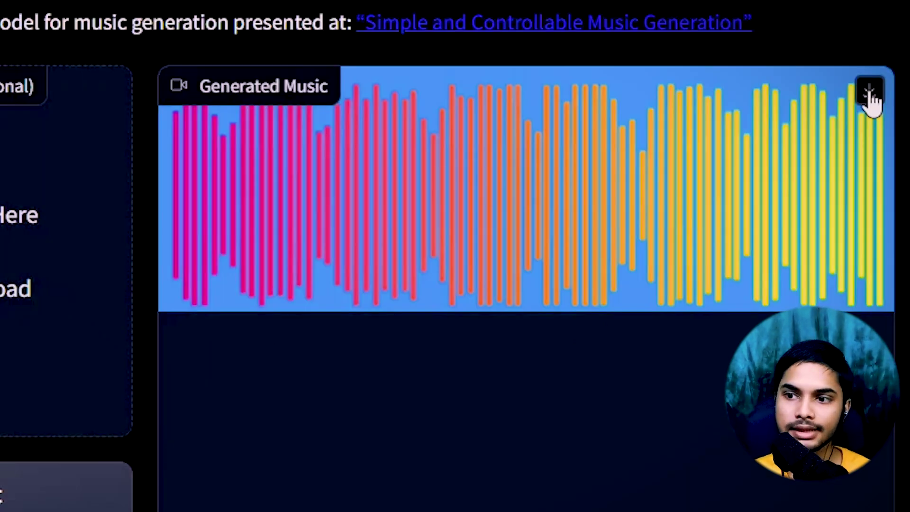
left_click(878, 159)
left_click(270, 392)
left_click_drag(278, 391, 90, 404)
left_click(264, 393)
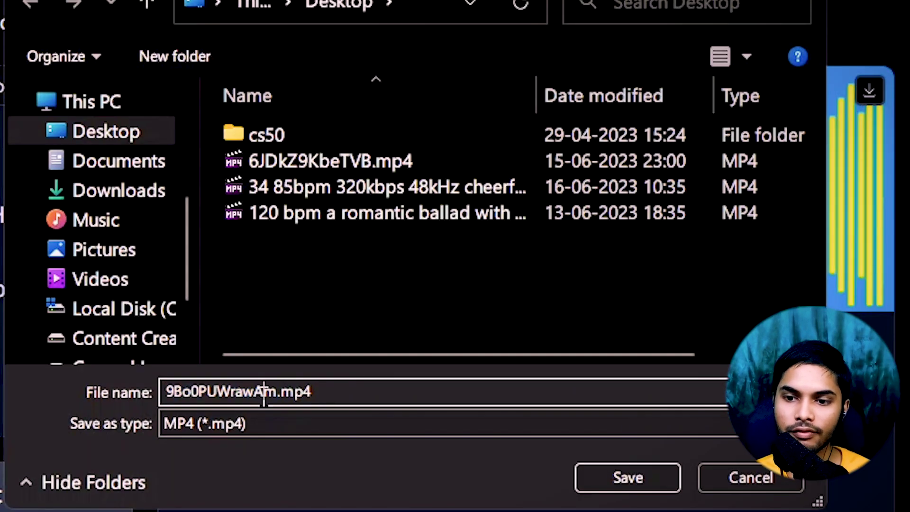
left_click(748, 476)
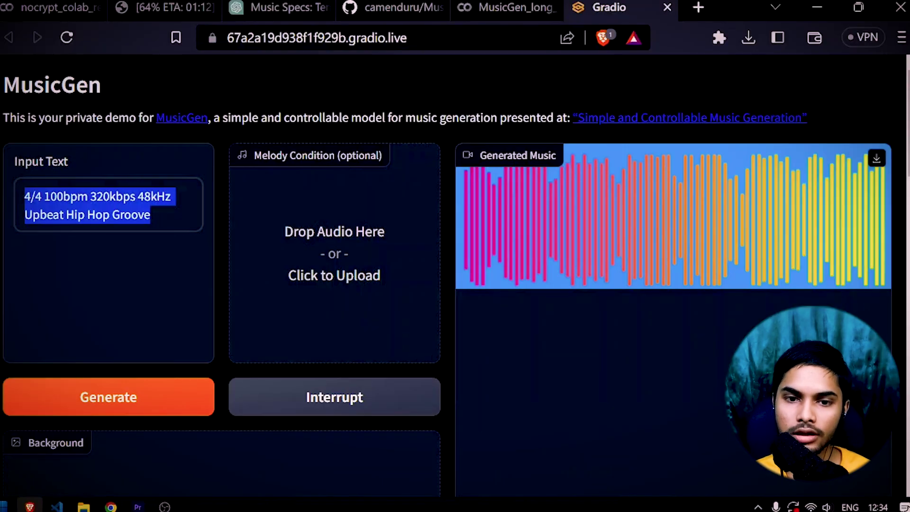
- Download the generated music and enter the file name "4/4 100bpm 320kbps 48kHz Upbeat Hip Hop Groove - 191637361733660.mp4"
left_click(876, 157)
left_click(279, 391)
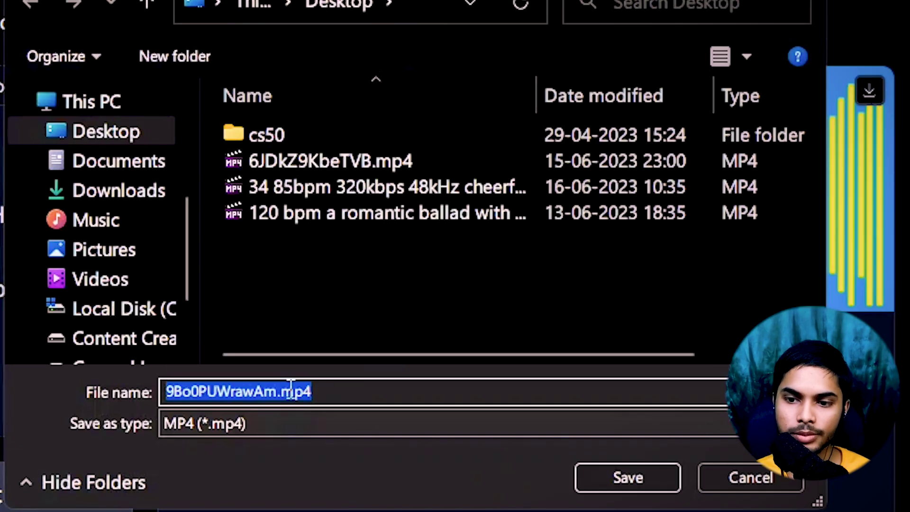
key("shift+Home")
key("ctrl+v")
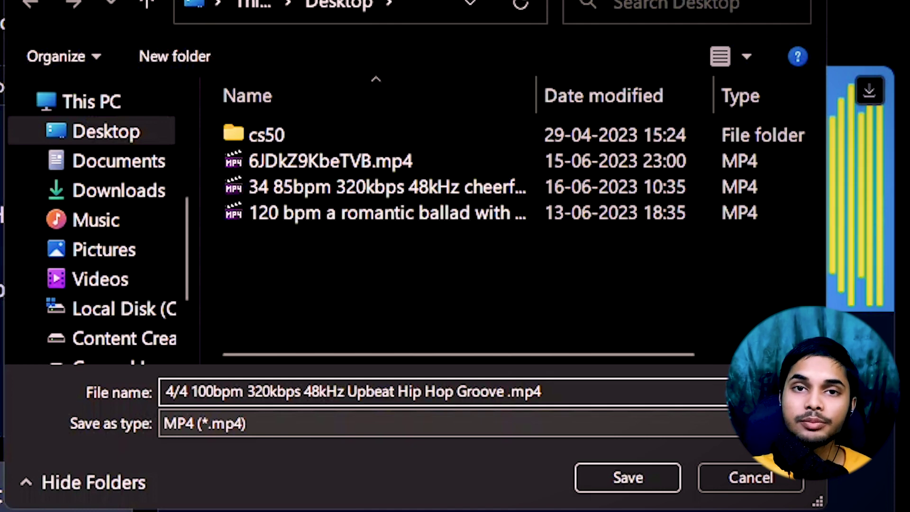
type("-")
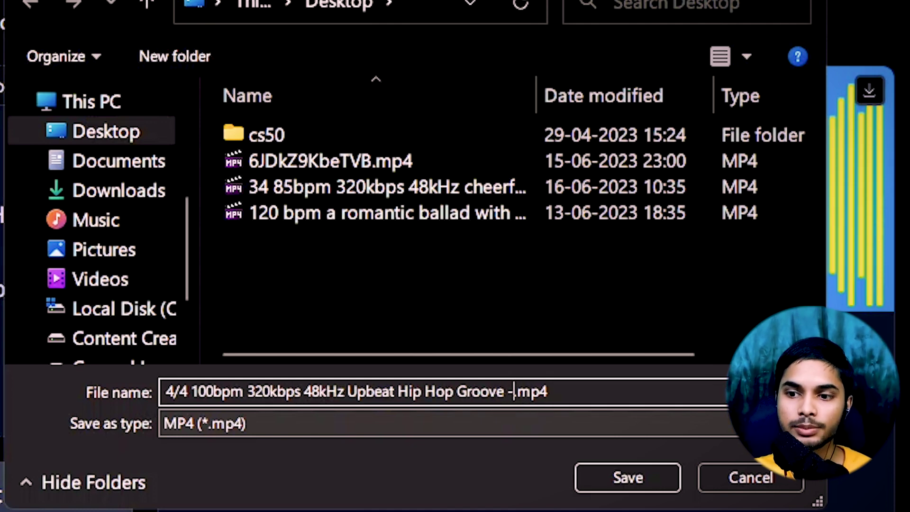
key("super+v")
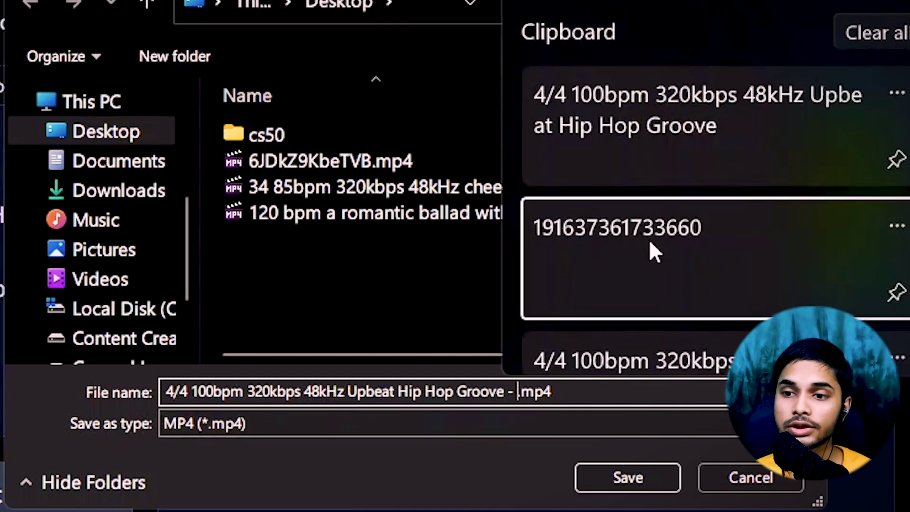
left_click(649, 239)
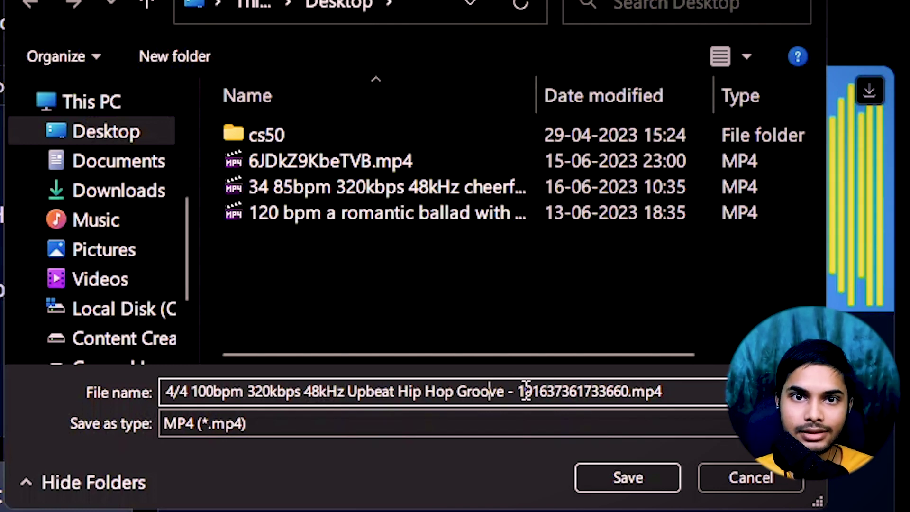
- Save the track to the Desktop with the slash removed from its name, and play the saved MP4 file
left_click(183, 392)
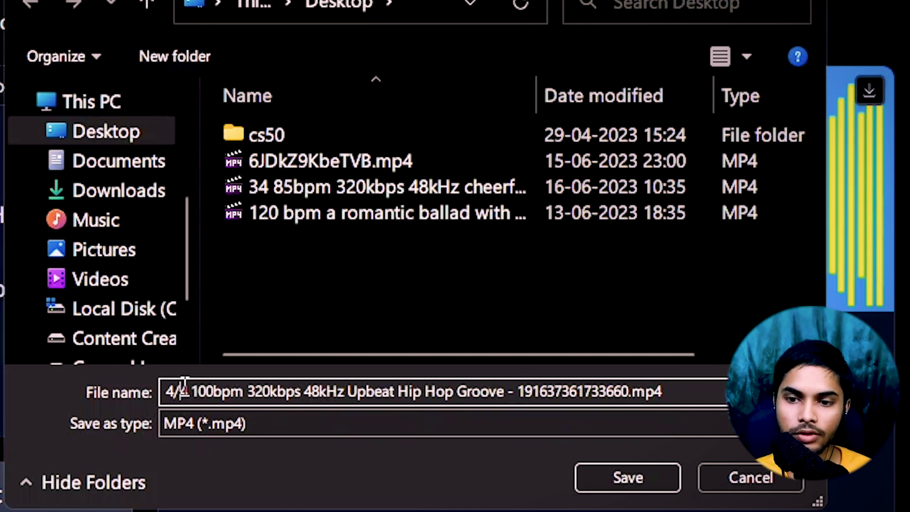
key("BackSpace")
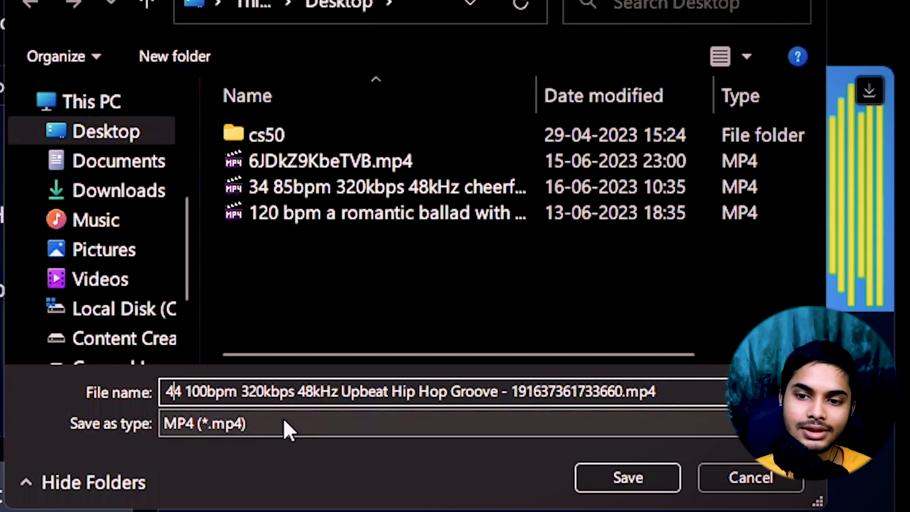
double_click(175, 391)
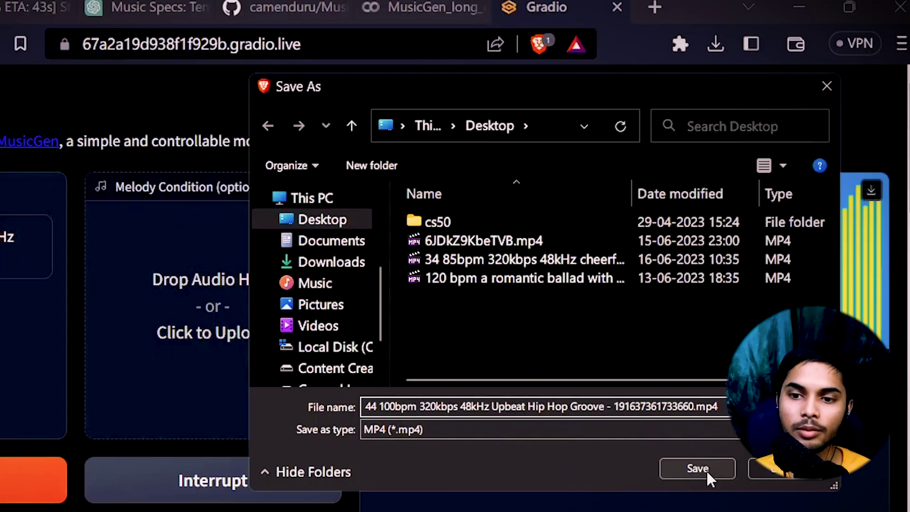
left_click(627, 476)
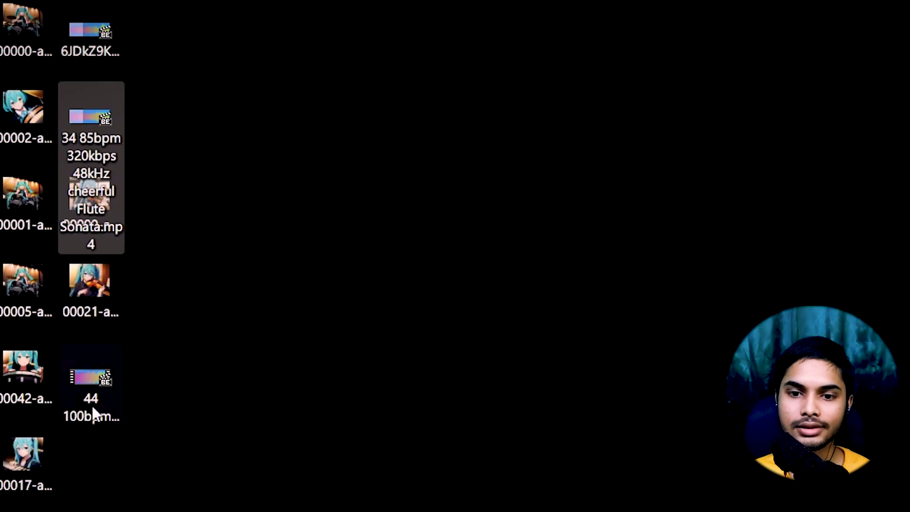
double_click(92, 405)
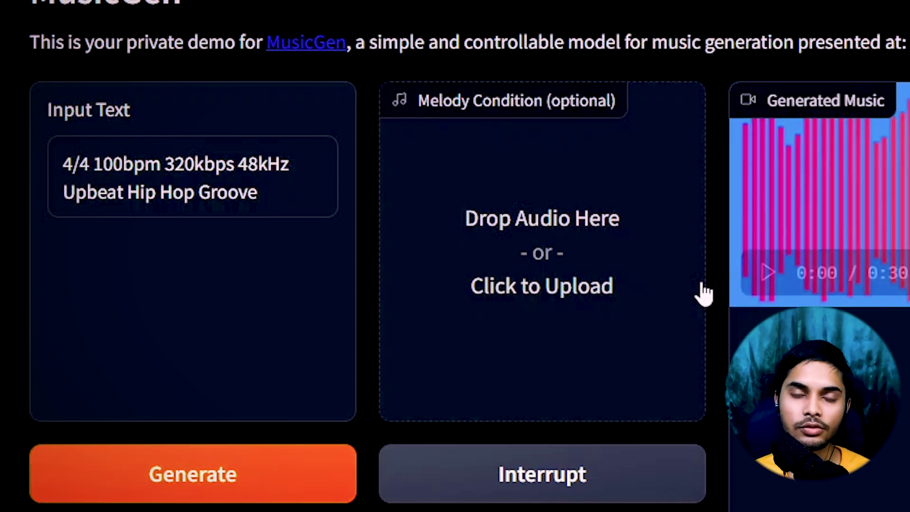
scroll(692, 290, "down", 8)
scroll(421, 338, "down", 10)
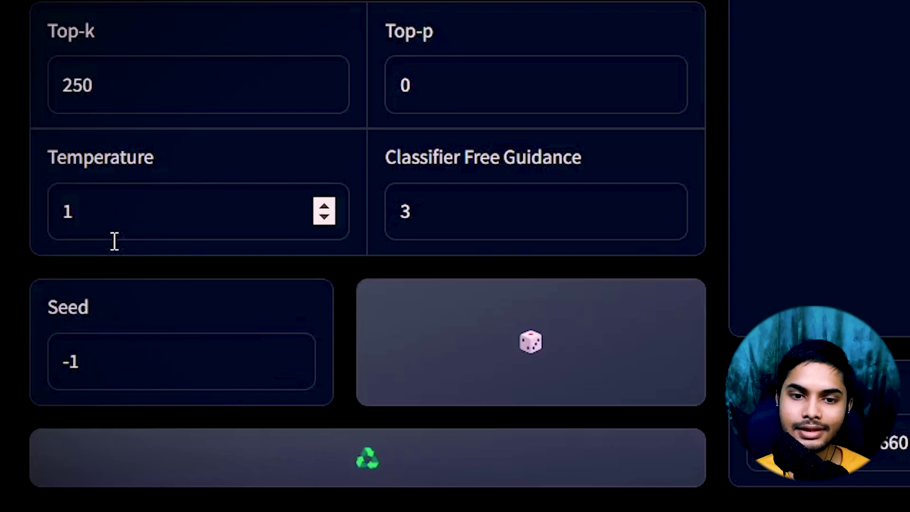
left_click(76, 351)
double_click(75, 350)
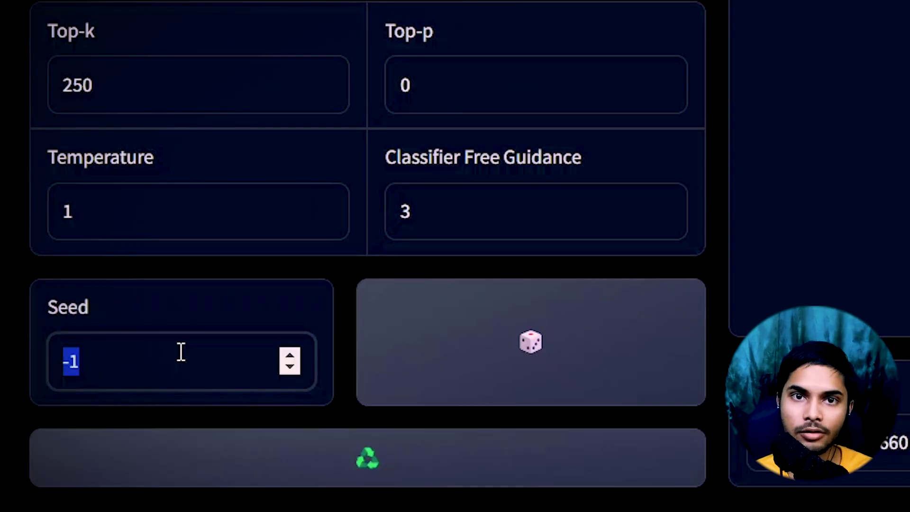
scroll(156, 355, "up", 1)
key("ctrl+v")
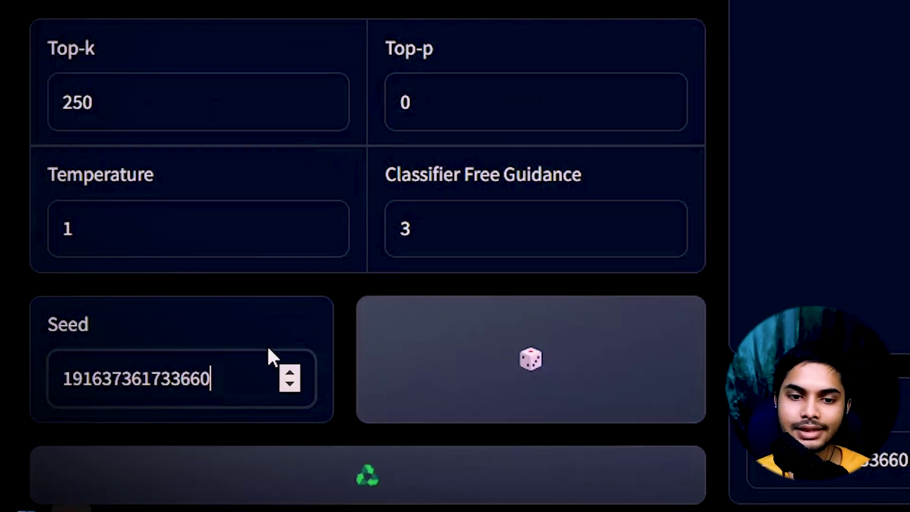
left_click_drag(224, 368, 7, 382)
scroll(774, 257, "up", 10)
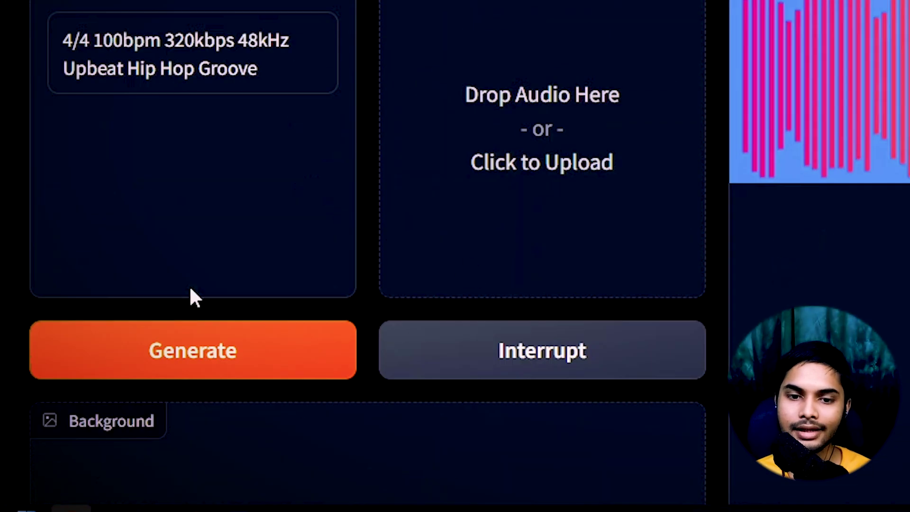
left_click(261, 372)
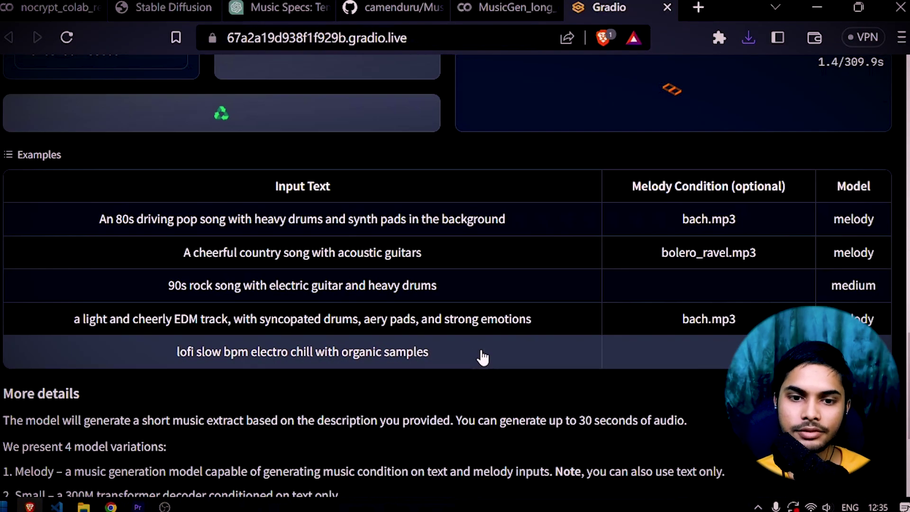
- Follow the generation progress and play the regenerated track
scroll(473, 356, "up", 15)
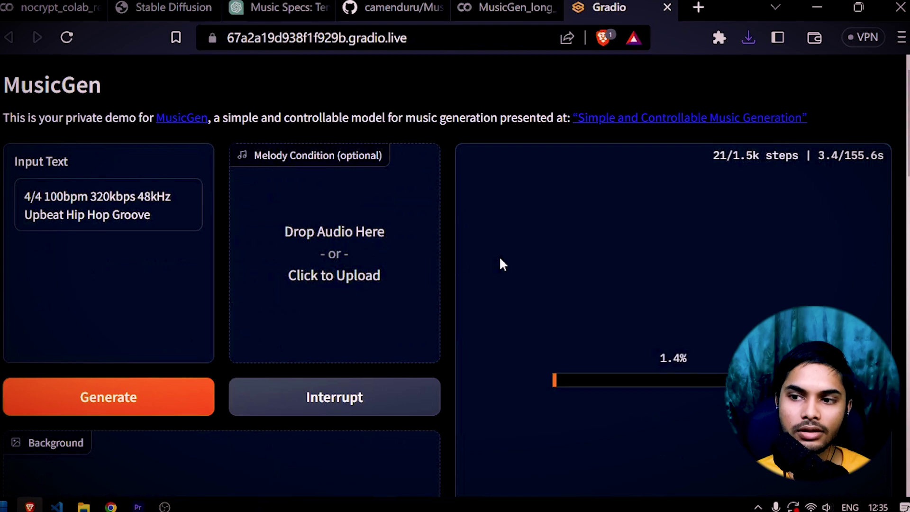
scroll(514, 264, "down", 15)
scroll(363, 271, "up", 10)
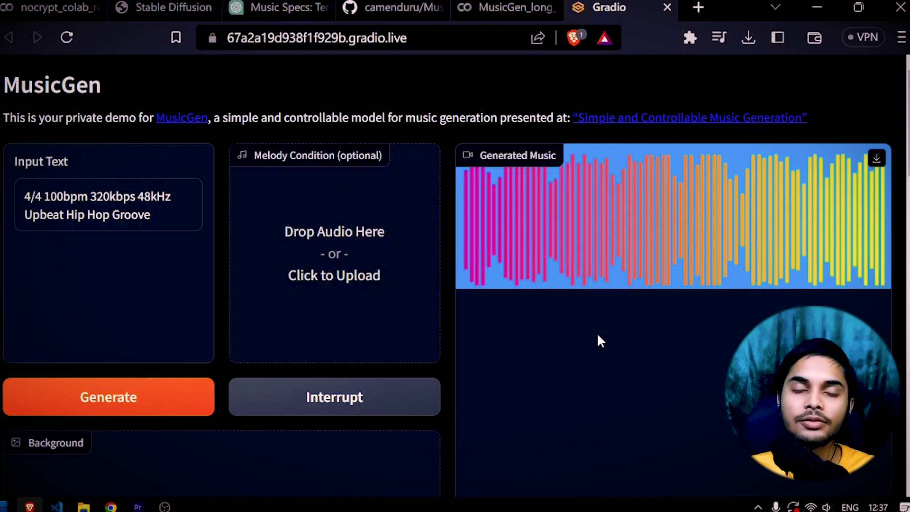
scroll(518, 291, "down", 5)
scroll(462, 319, "up", 5)
mouse_move(470, 284)
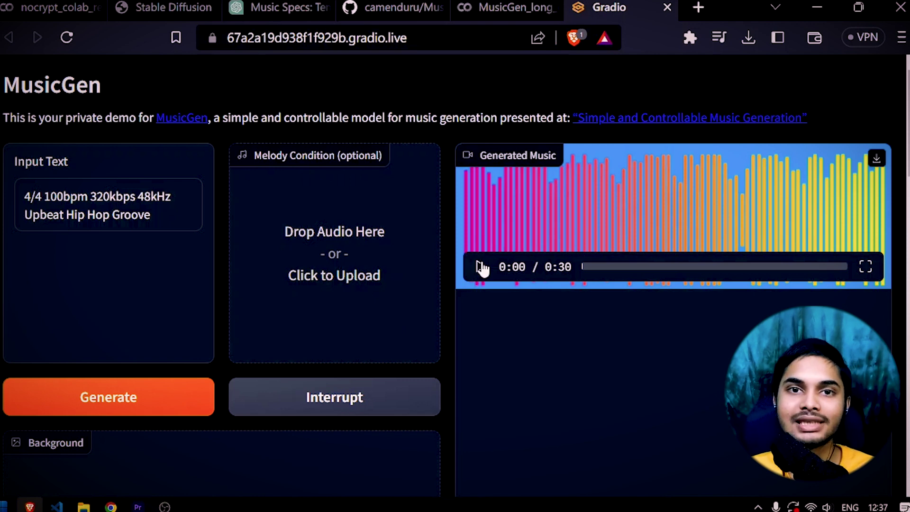
left_click(481, 267)
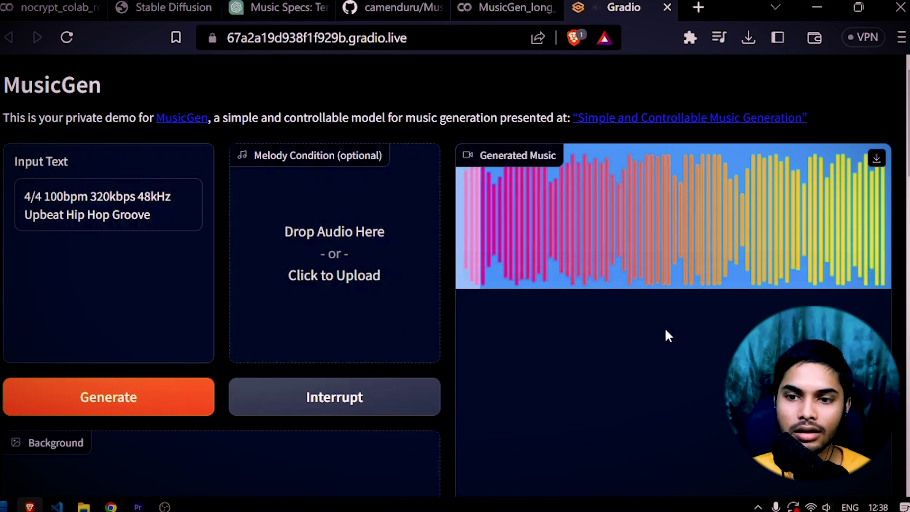
left_click(481, 270)
- Review the prompt text, the entered seed and the random seed option behind the regenerated track
triple_click(167, 205)
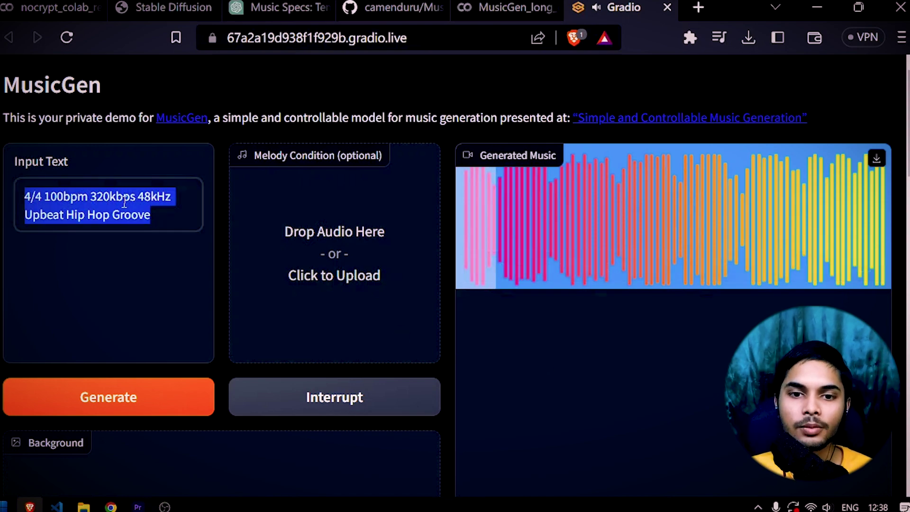
scroll(168, 205, "down", 10)
scroll(214, 370, "down", 7)
double_click(81, 215)
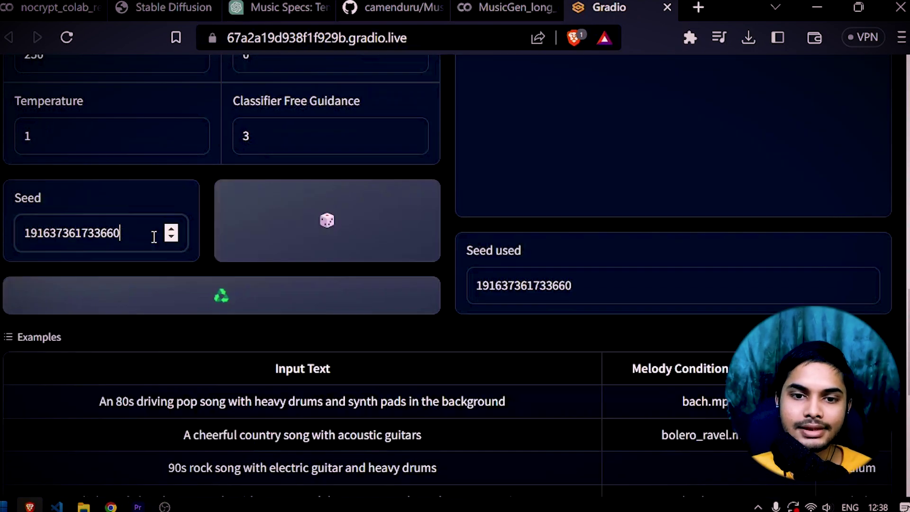
scroll(129, 227, "up", 2)
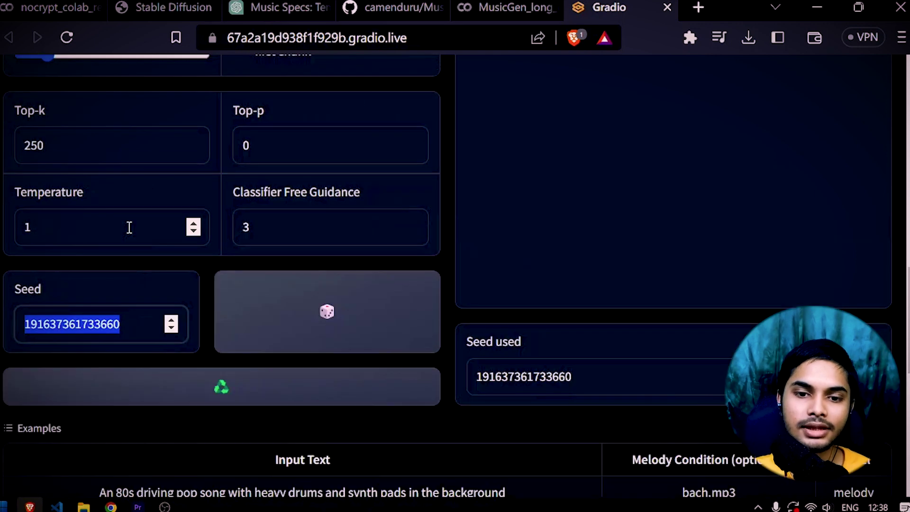
left_click(337, 318)
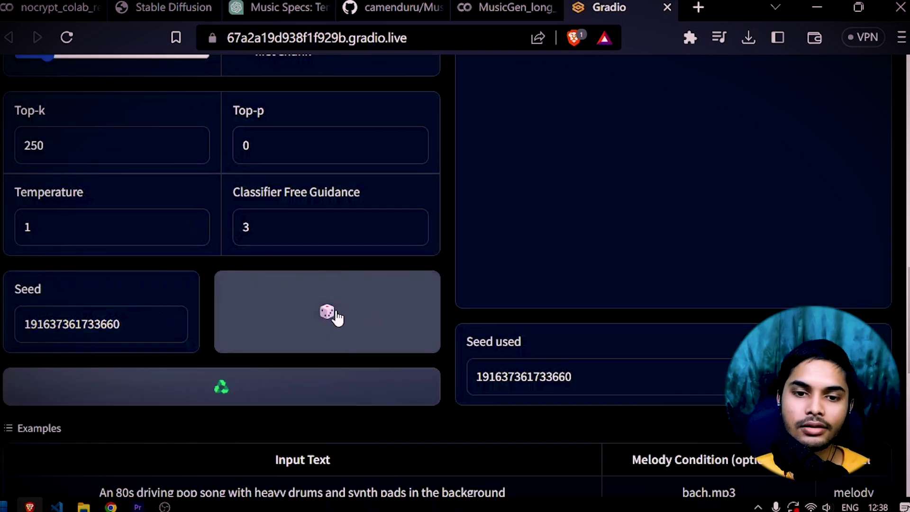
double_click(100, 308)
scroll(471, 272, "up", 5)
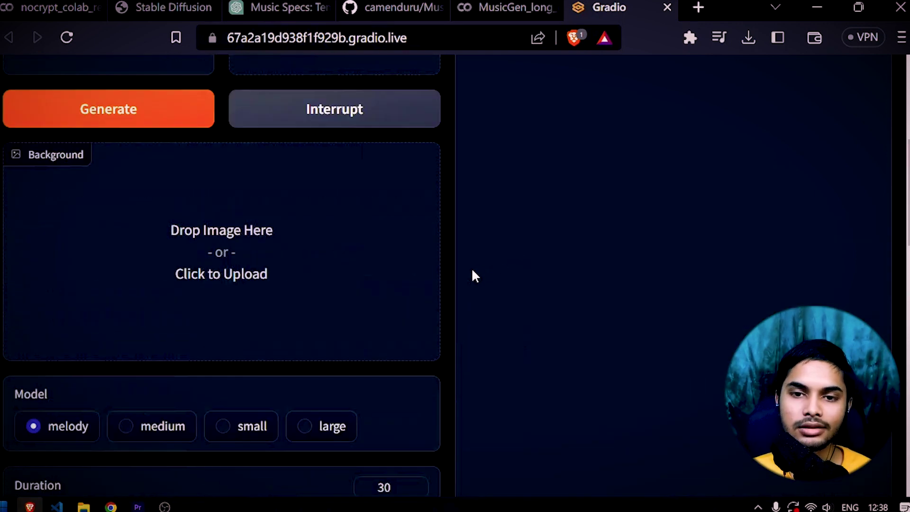